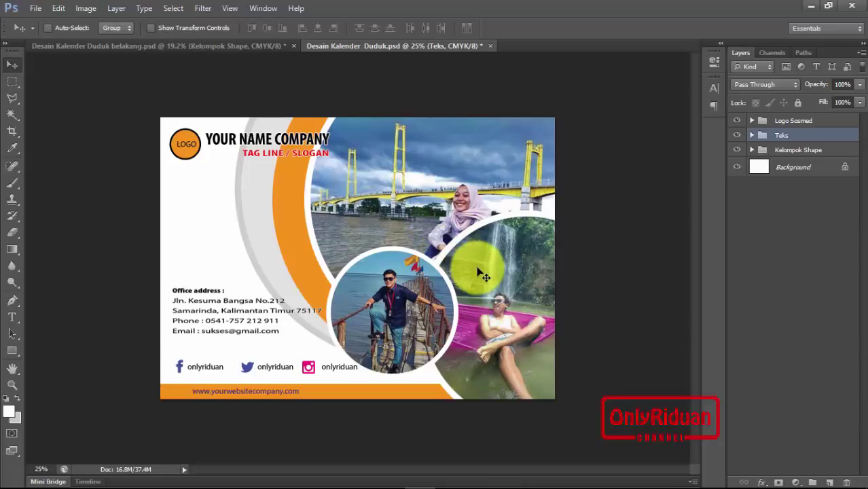
- Check the back calendar, then return to the front design and review the Logo Sosmed layers
{"action": "left_click", "coordinate": [209, 45]}
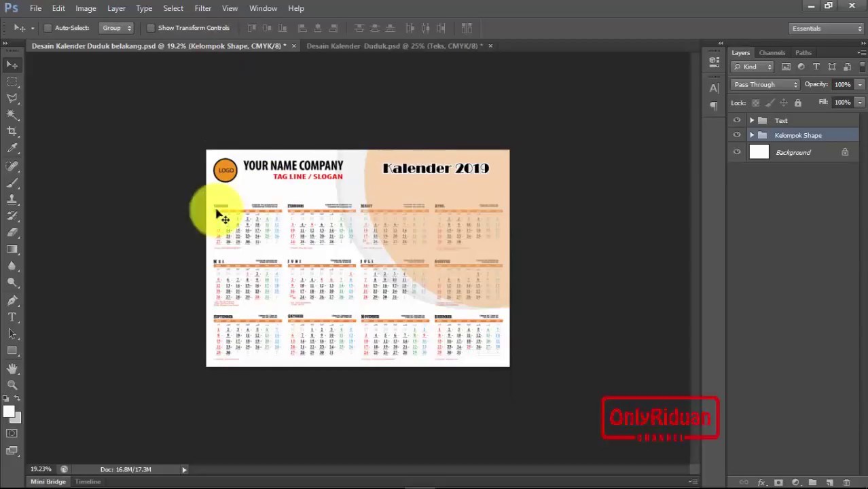
{"action": "left_click", "coordinate": [373, 46]}
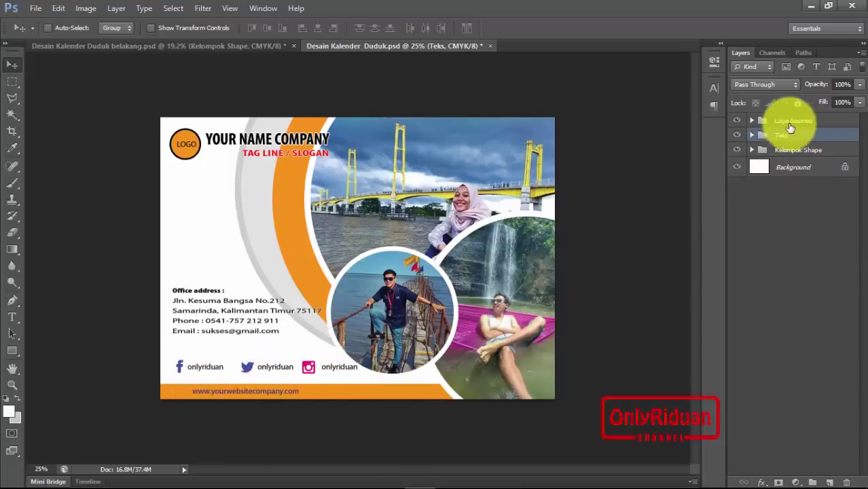
{"action": "left_click", "coordinate": [752, 121]}
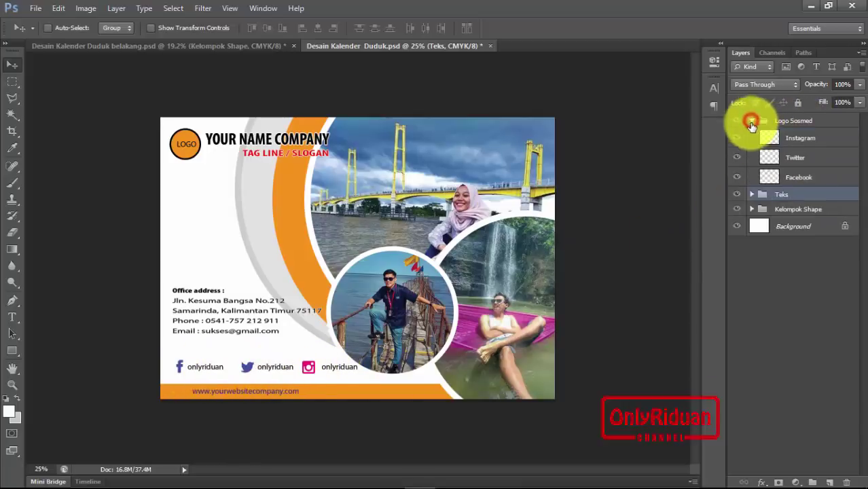
{"action": "left_click", "coordinate": [801, 139]}
{"action": "left_click", "coordinate": [801, 157]}
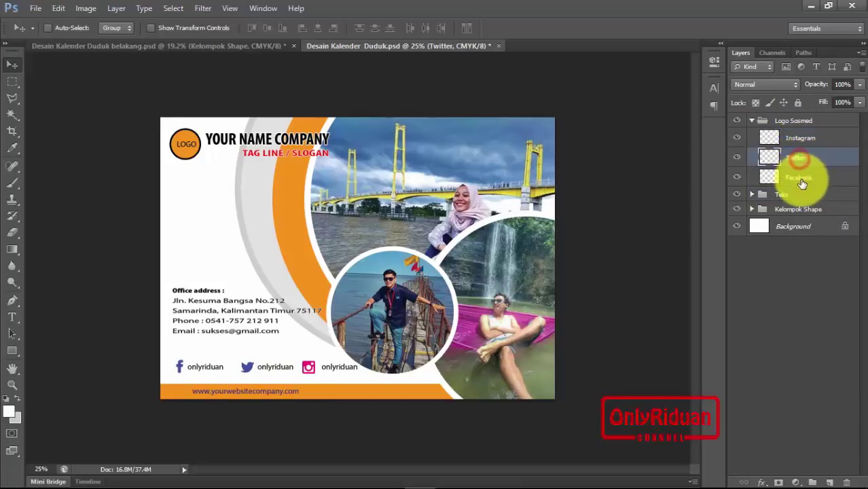
{"action": "left_click", "coordinate": [802, 178]}
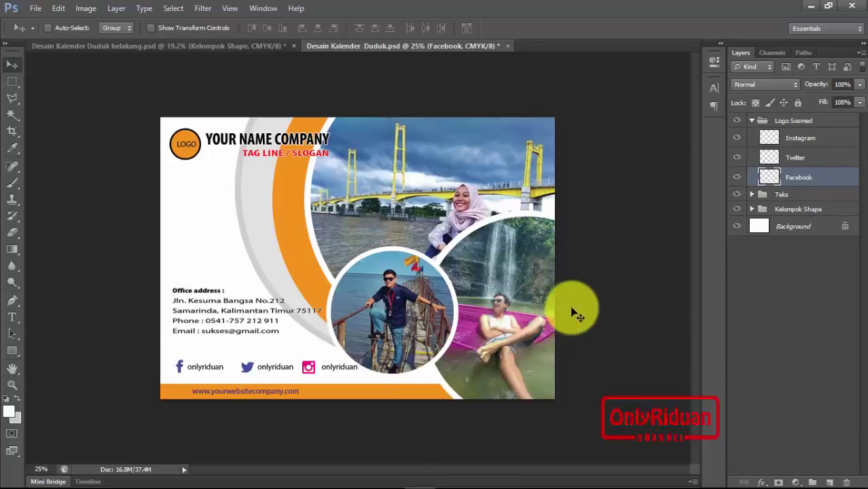
- Nudge the Instagram logo slightly, fold Logo Sosmed and list the Teks group's layers
{"action": "left_click", "coordinate": [800, 139]}
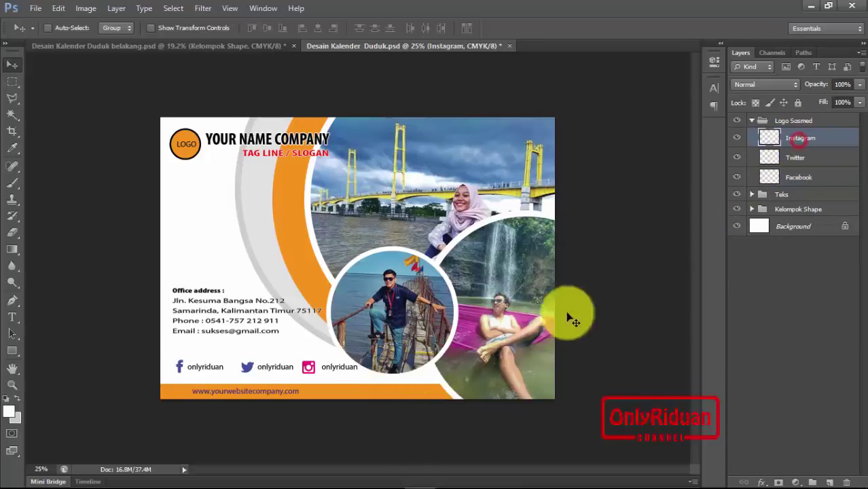
{"action": "mouse_move", "coordinate": [423, 377]}
{"action": "left_mouse_down"}
{"action": "mouse_move", "coordinate": [427, 366]}
{"action": "mouse_move", "coordinate": [428, 387]}
{"action": "left_mouse_up"}
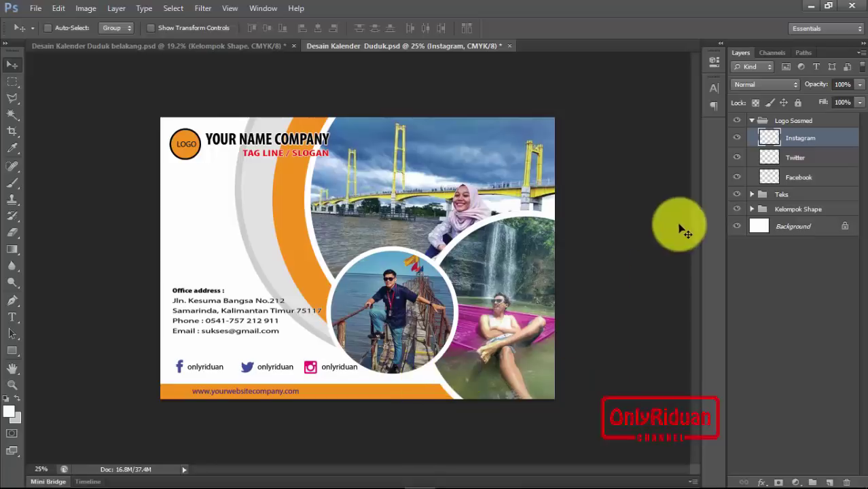
{"action": "left_click", "coordinate": [752, 121]}
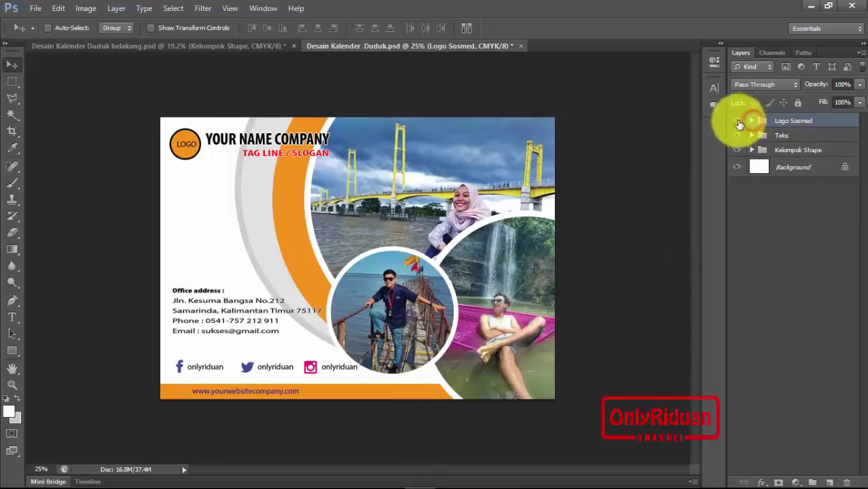
{"action": "left_click", "coordinate": [752, 135]}
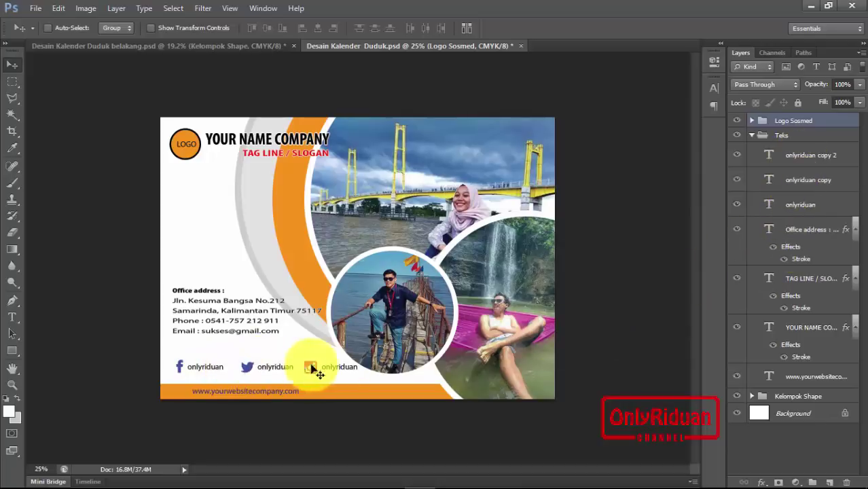
- Start editing the Facebook handle text with the Type tool, then discard the change
{"action": "left_click", "coordinate": [801, 204]}
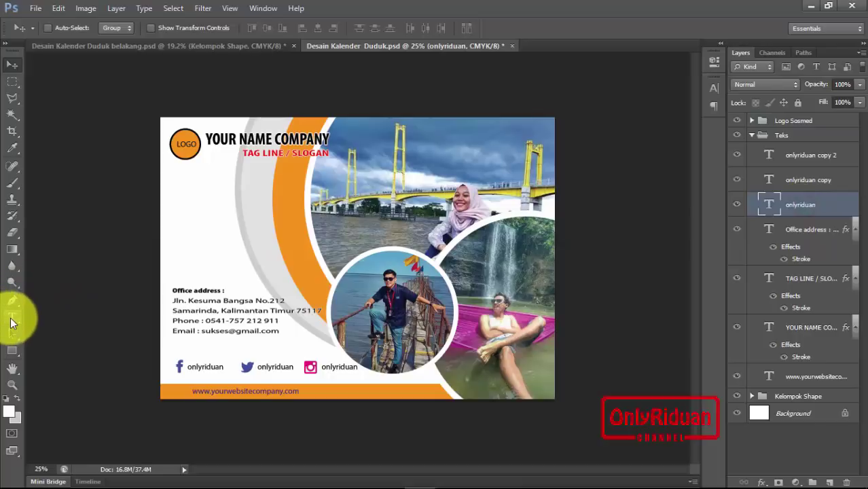
{"action": "left_click", "coordinate": [11, 317]}
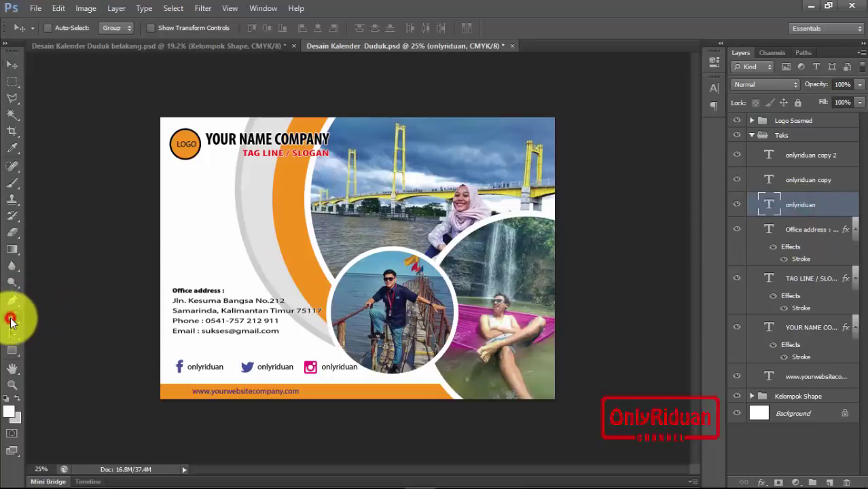
{"action": "left_click", "coordinate": [217, 367]}
{"action": "type", "text": "onikik"}
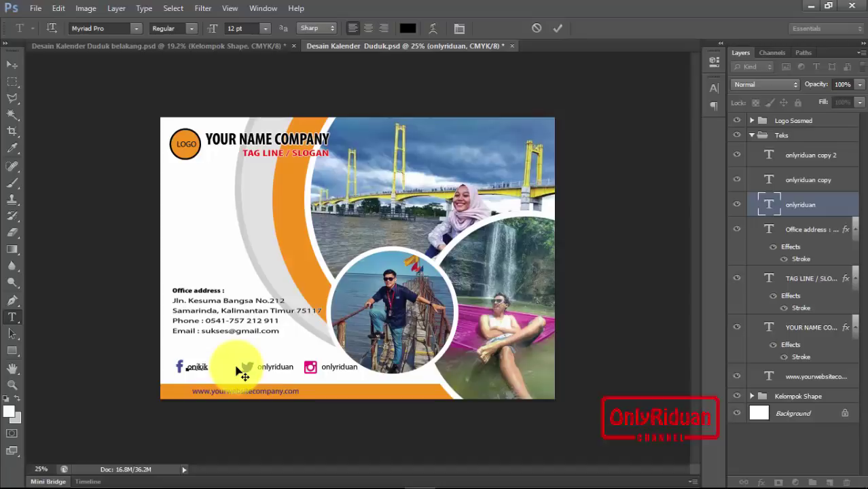
{"action": "left_click", "coordinate": [536, 29]}
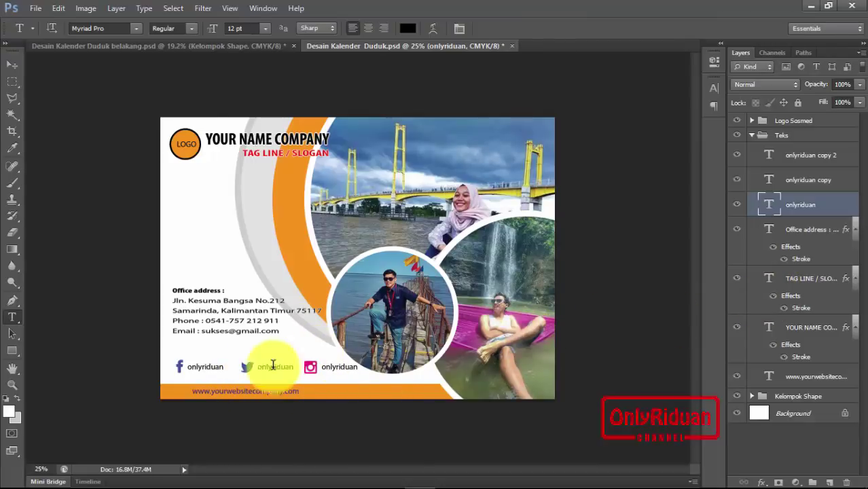
- Review the Twitter and Instagram handle layers, then select all the Office address text
{"action": "left_click", "coordinate": [811, 181]}
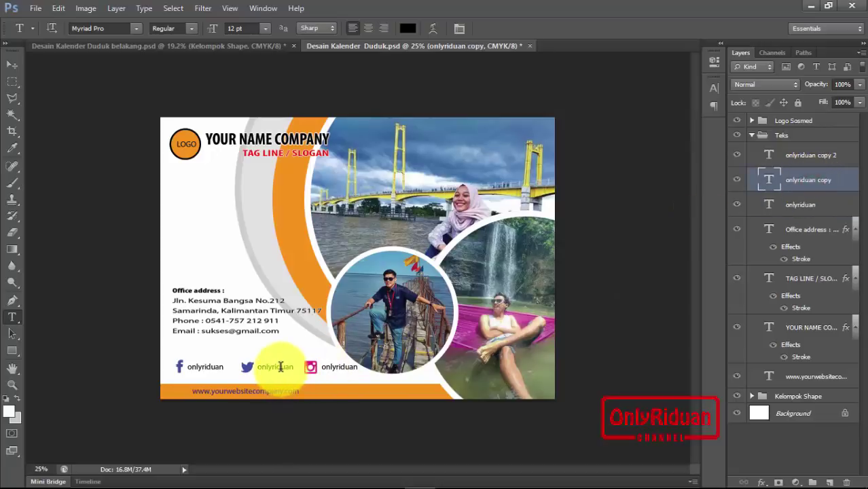
{"action": "left_click", "coordinate": [801, 156]}
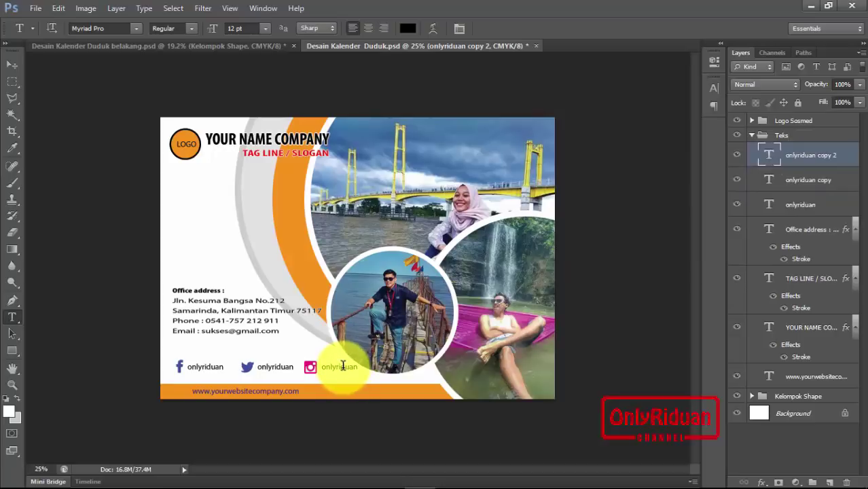
{"action": "left_click", "coordinate": [804, 231]}
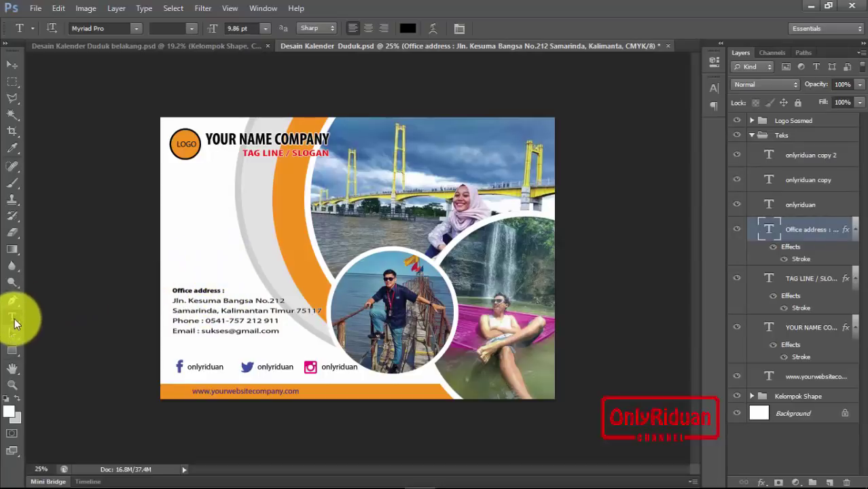
{"action": "left_click", "coordinate": [264, 321]}
{"action": "key", "text": "ctrl+a"}
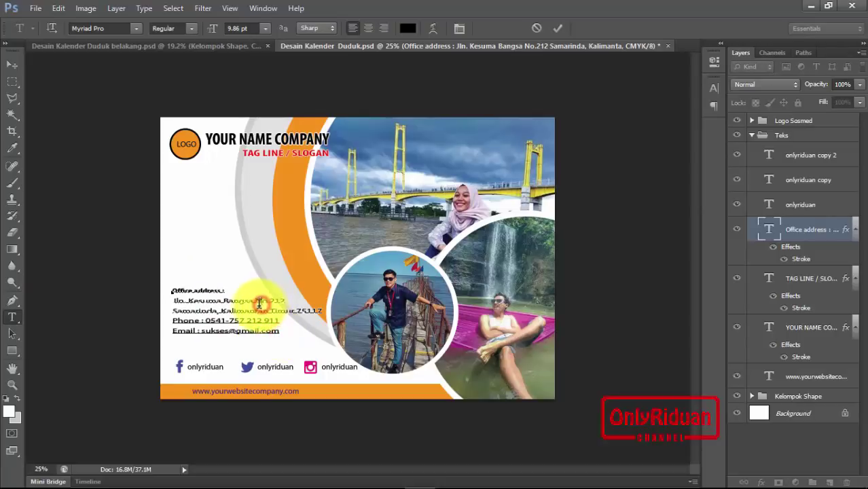
- Recolour the TAG LINE / SLOGAN text to blue #0332fd and commit it
{"action": "left_click", "coordinate": [801, 330]}
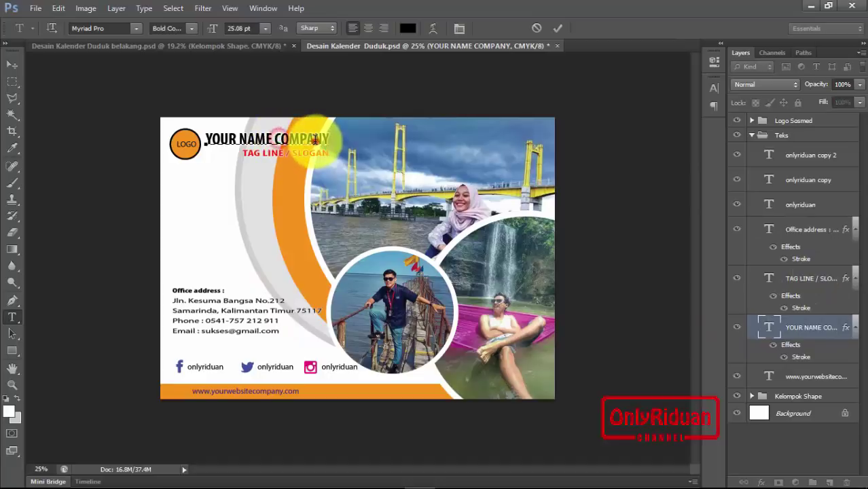
{"action": "left_click", "coordinate": [335, 140]}
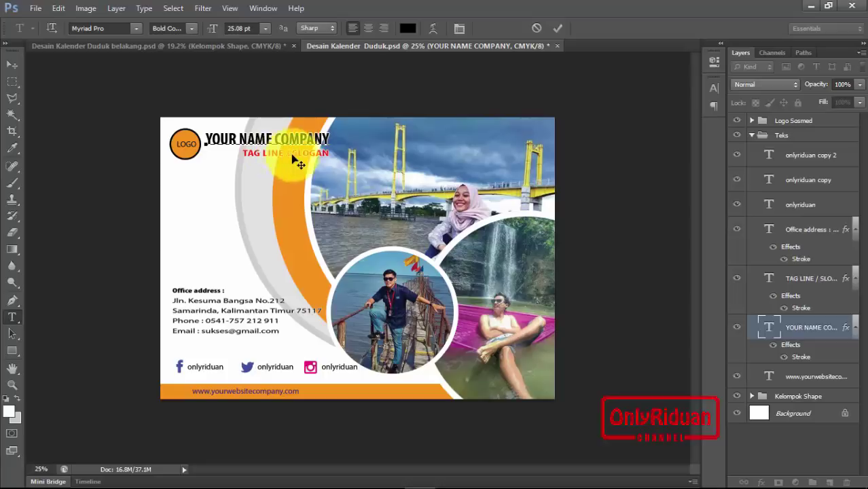
{"action": "left_click", "coordinate": [814, 280]}
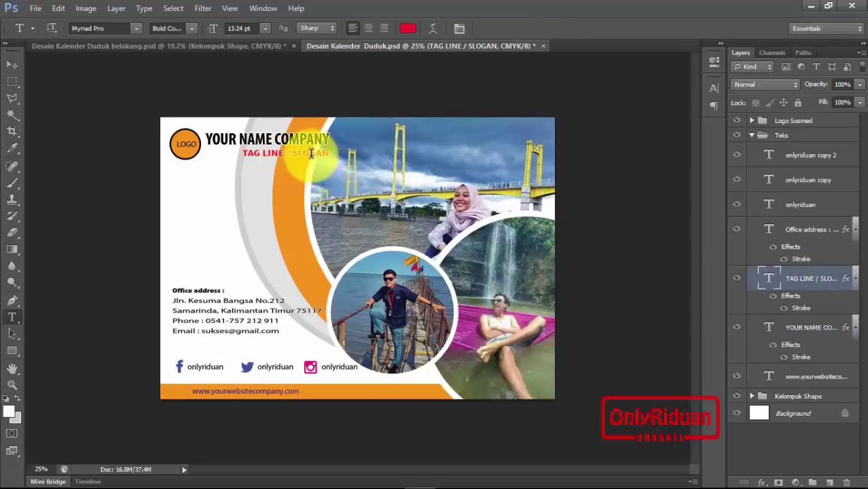
{"action": "left_click_drag", "start_coordinate": [326, 153], "coordinate": [245, 151]}
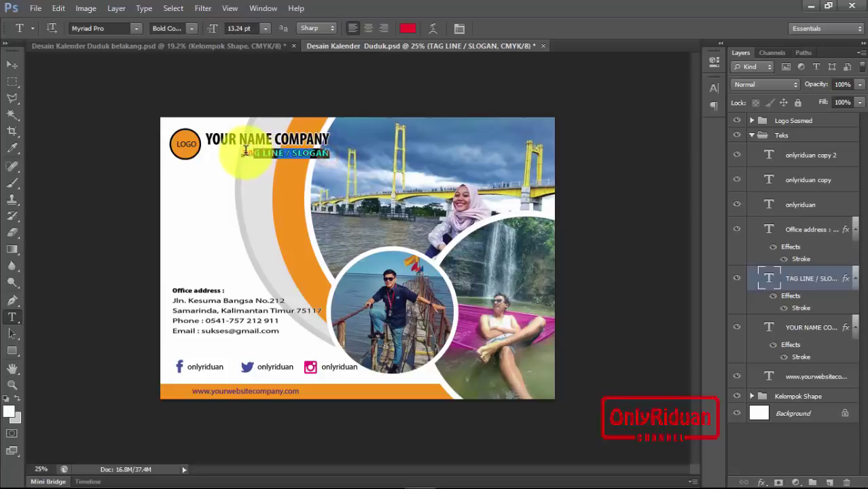
{"action": "left_click", "coordinate": [408, 27]}
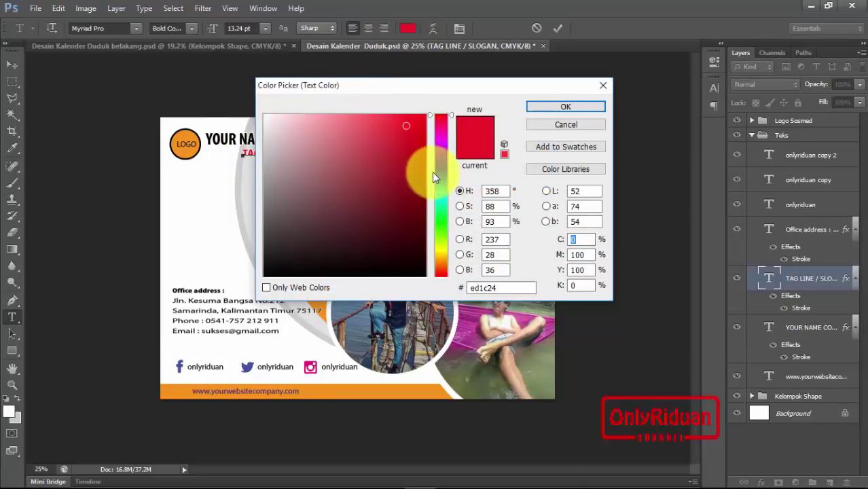
{"action": "left_click", "coordinate": [446, 173]}
{"action": "left_click", "coordinate": [422, 118]}
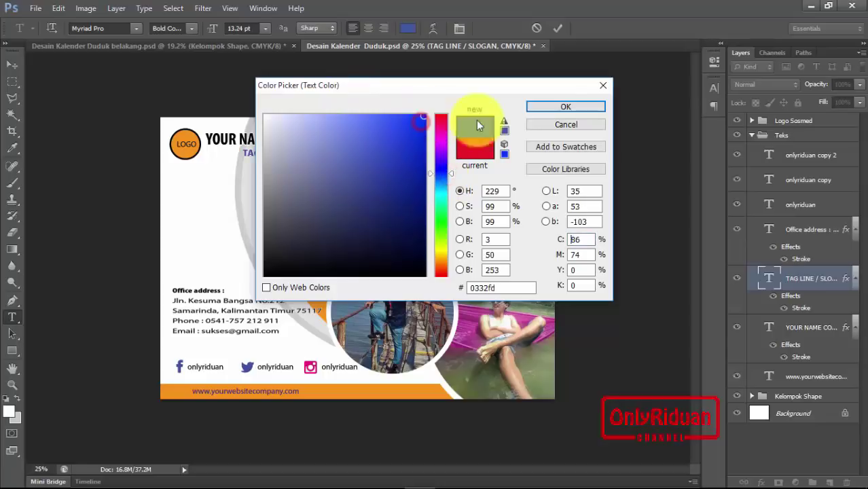
{"action": "left_click", "coordinate": [556, 109]}
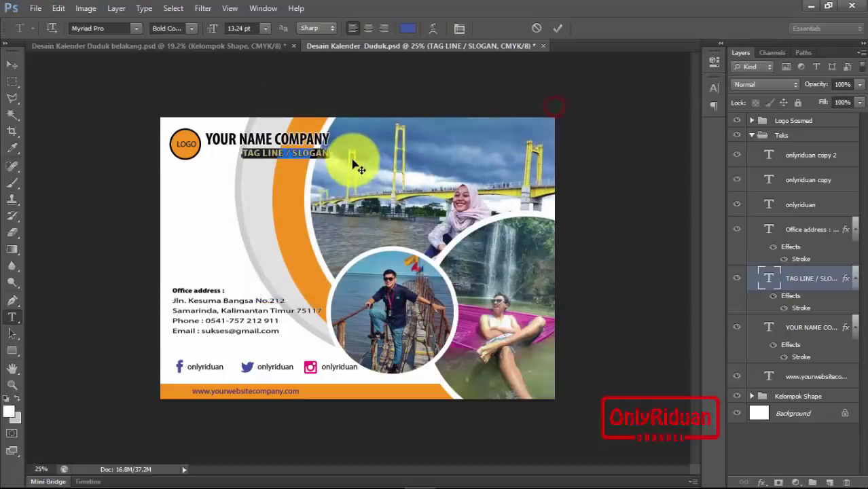
{"action": "left_click", "coordinate": [558, 28]}
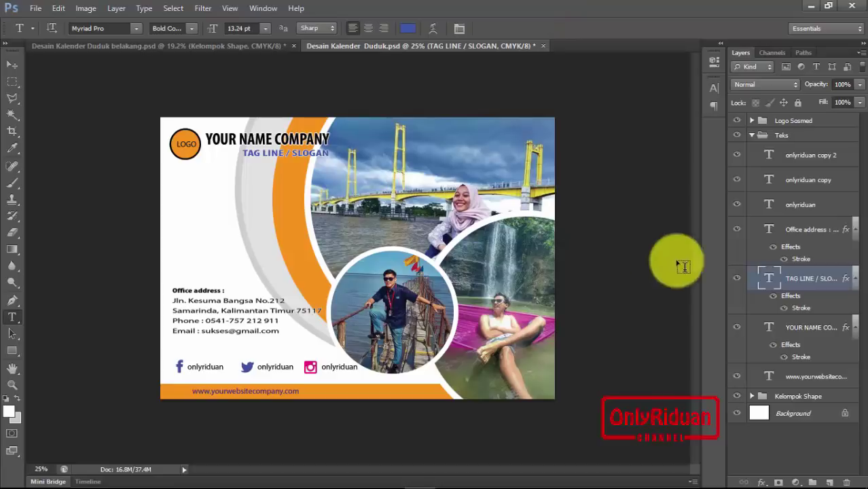
- Open the YOUR NAME COMPANY text for editing, then close it unchanged
{"action": "left_click", "coordinate": [803, 333]}
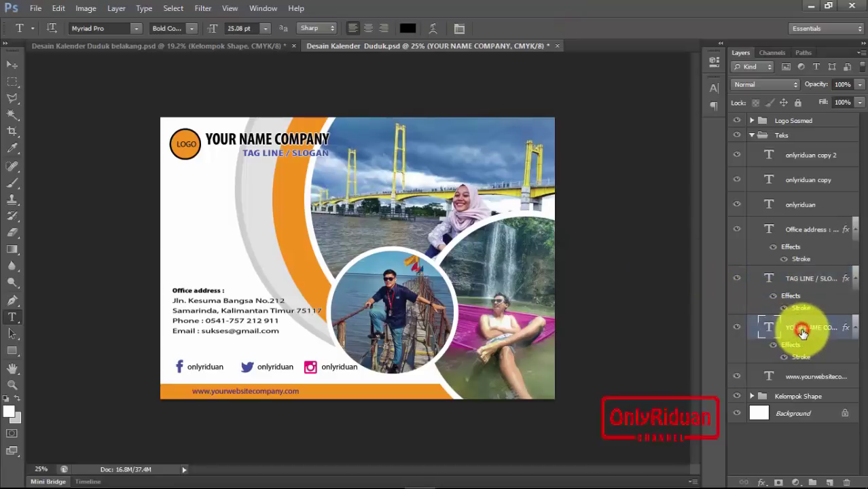
{"action": "left_click", "coordinate": [331, 139]}
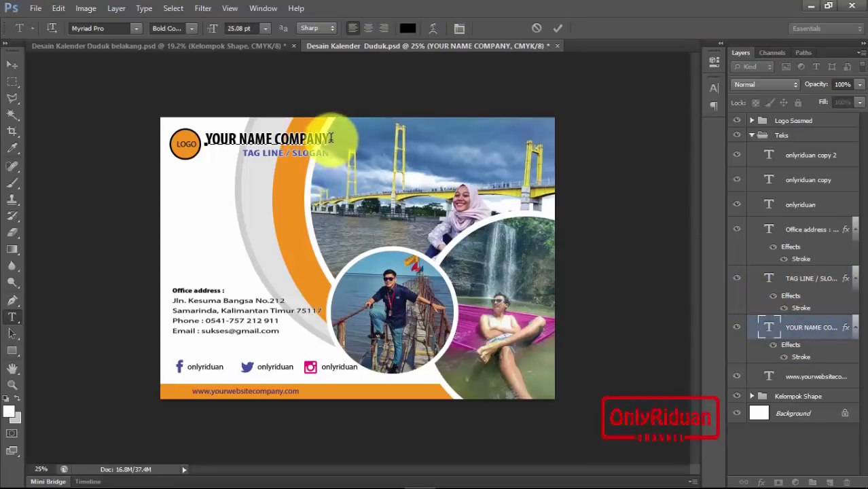
{"action": "mouse_move", "coordinate": [329, 138]}
{"action": "left_mouse_down"}
{"action": "mouse_move", "coordinate": [206, 139]}
{"action": "mouse_move", "coordinate": [239, 135]}
{"action": "left_mouse_up"}
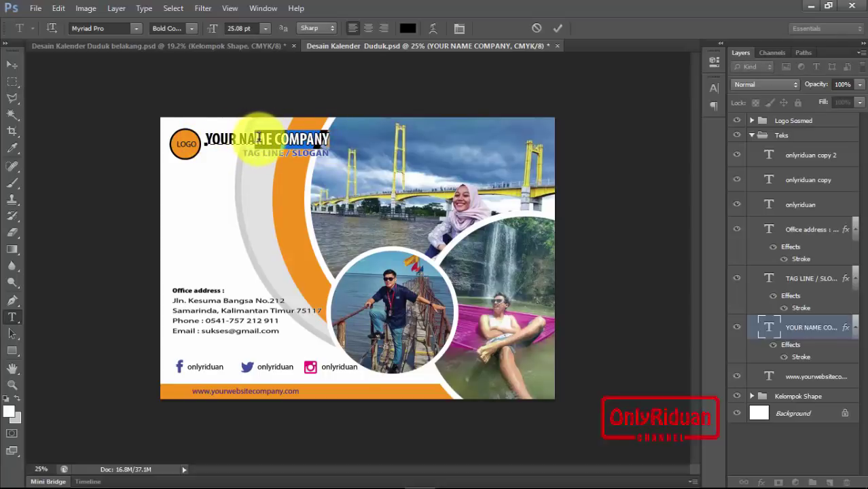
{"action": "left_click", "coordinate": [536, 27]}
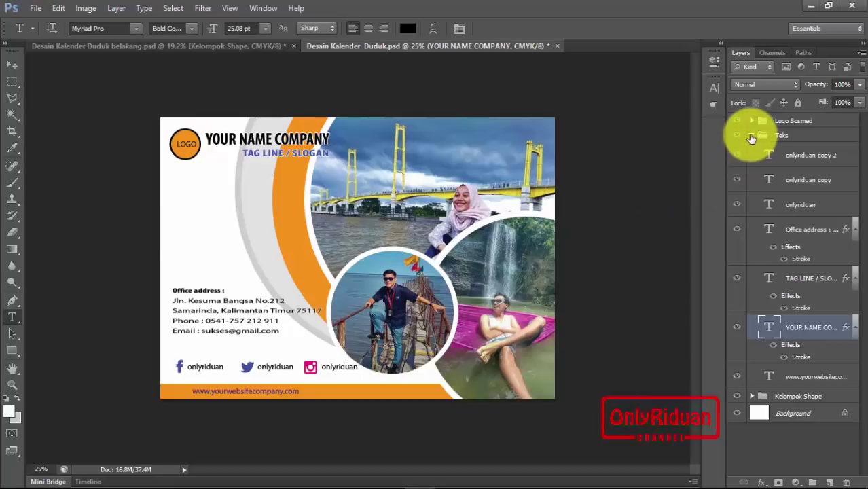
- Fold Teks, list Kelompok Shape's ellipse, photo and Rectangle 1 layers, briefly rechecking Teks
{"action": "left_click", "coordinate": [751, 138]}
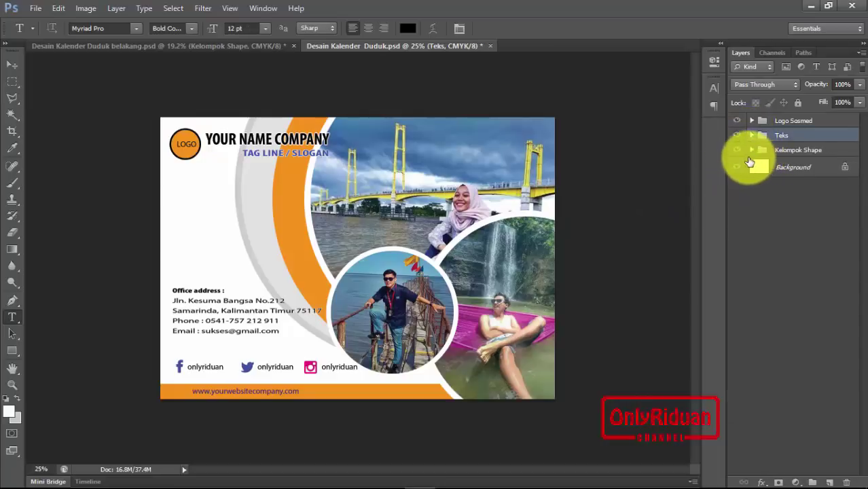
{"action": "left_click", "coordinate": [751, 150]}
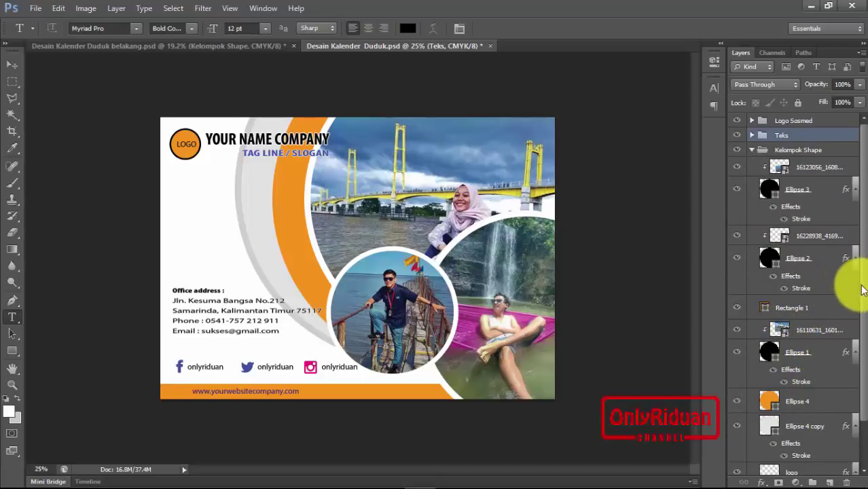
{"action": "left_click_drag", "start_coordinate": [853, 261], "coordinate": [853, 299]}
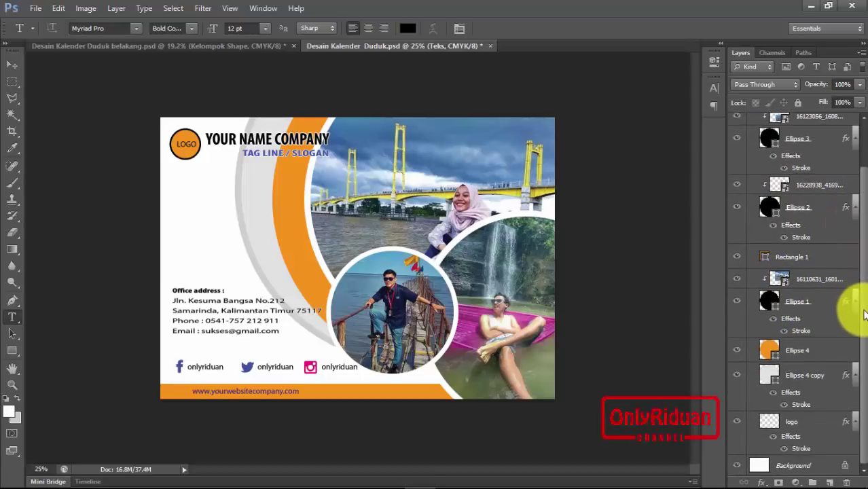
{"action": "left_click", "coordinate": [792, 421]}
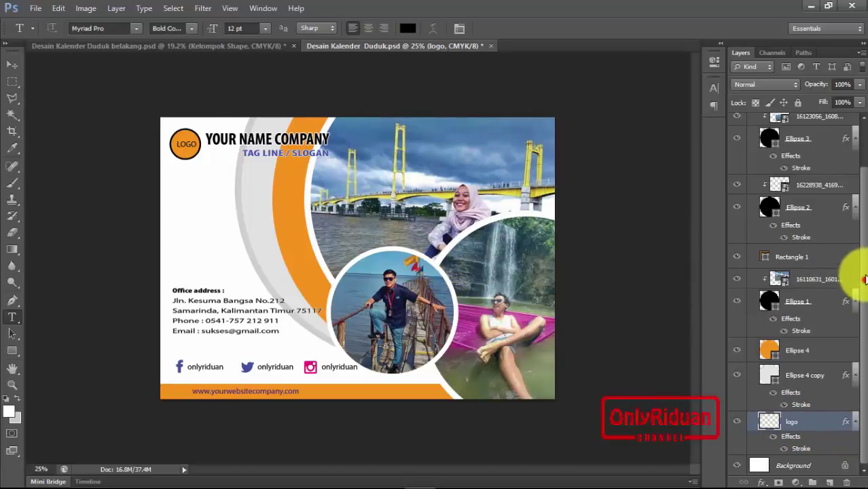
{"action": "scroll", "coordinate": [864, 278], "scroll_direction": "up", "scroll_amount": 3}
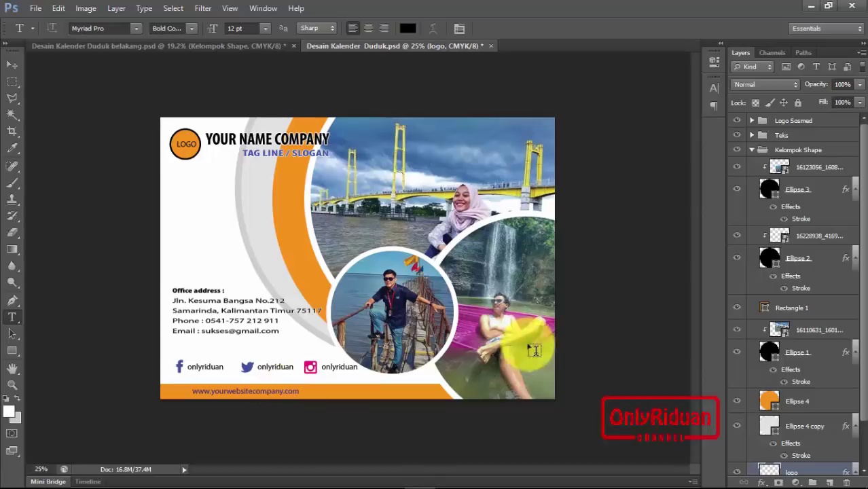
{"action": "left_click", "coordinate": [752, 136]}
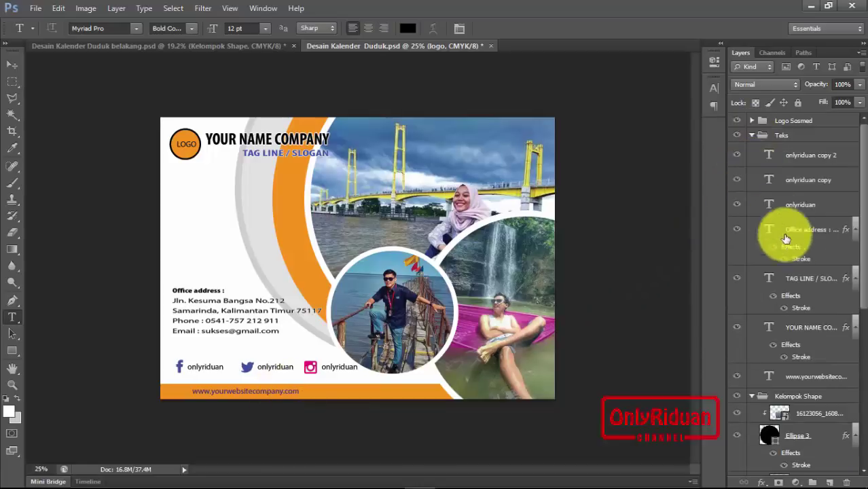
{"action": "left_click", "coordinate": [792, 384]}
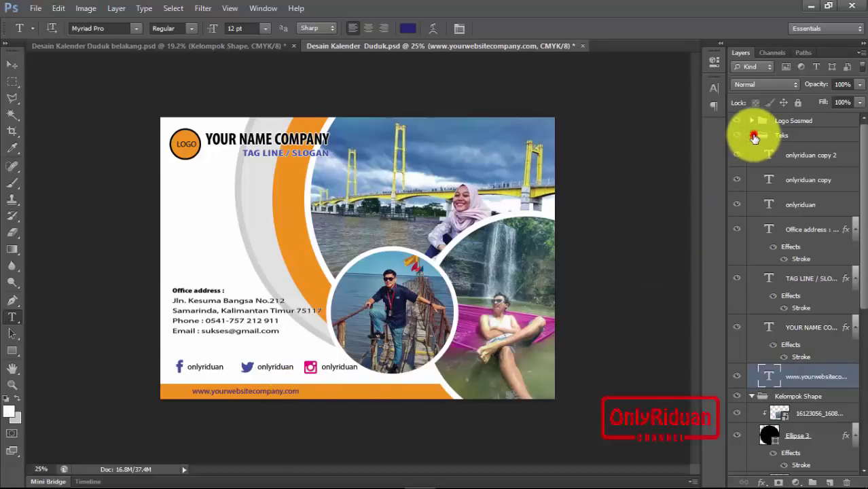
{"action": "left_click", "coordinate": [754, 136]}
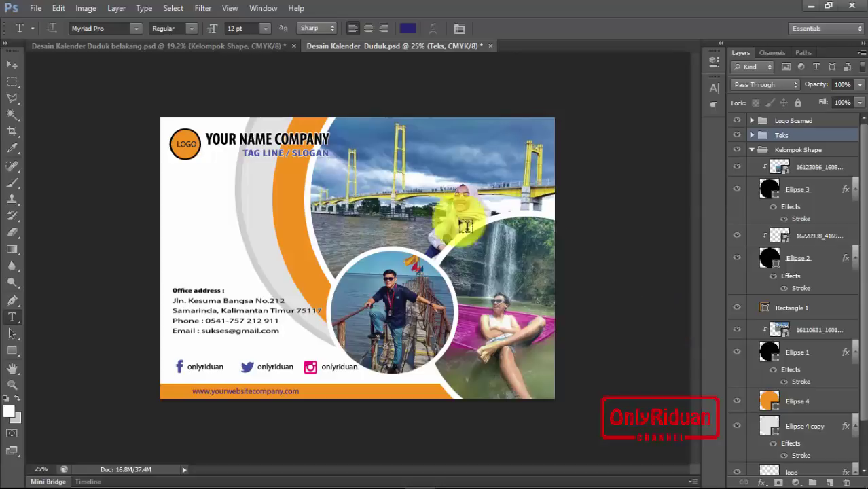
- Delete photo layers 16110631, 16228938 and 16123056, then select Ellipse 1
{"action": "left_click", "coordinate": [815, 368]}
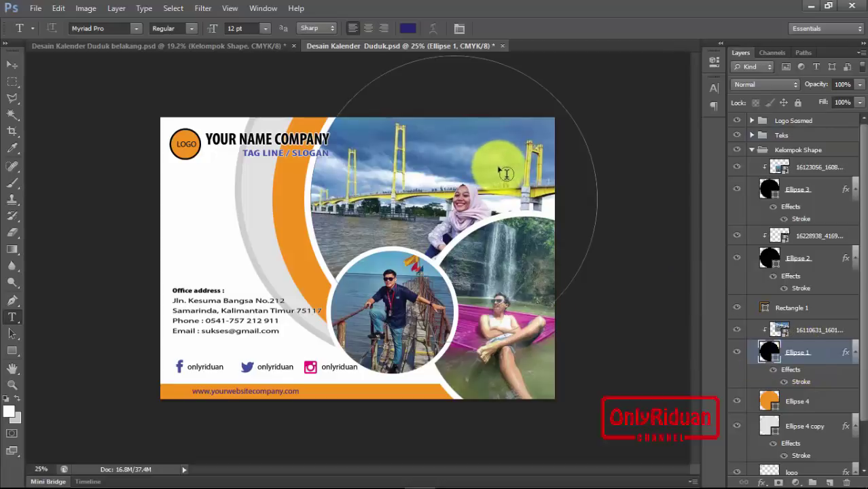
{"action": "left_click", "coordinate": [811, 332]}
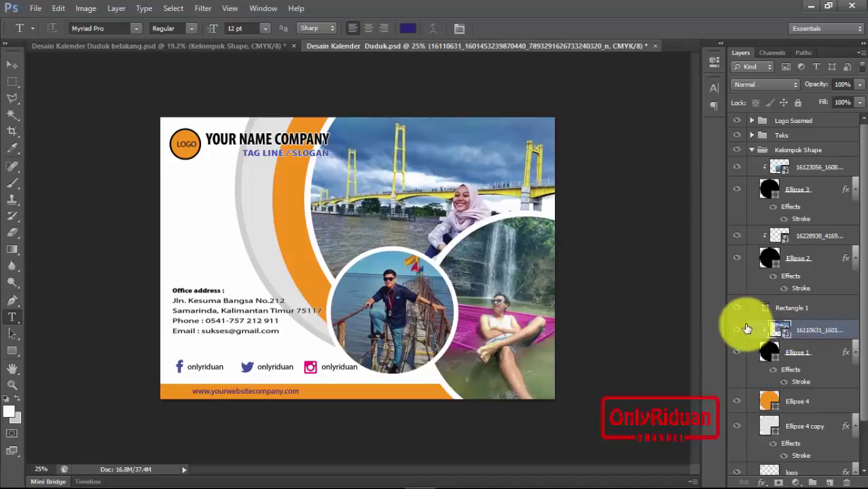
{"action": "left_click_drag", "start_coordinate": [810, 331], "coordinate": [846, 482]}
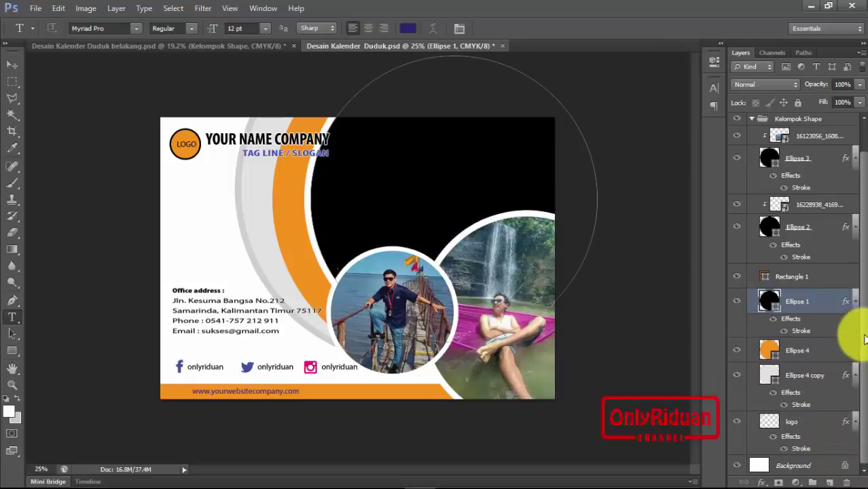
{"action": "left_click_drag", "start_coordinate": [866, 333], "coordinate": [854, 290]}
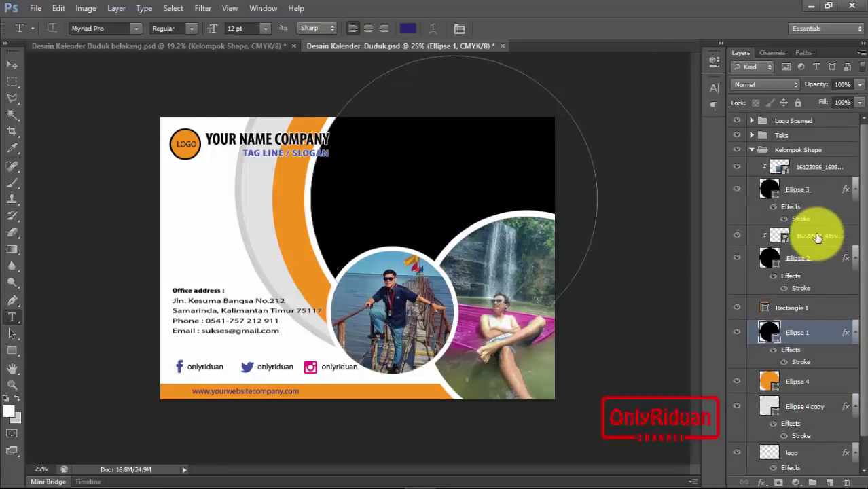
{"action": "left_click", "coordinate": [813, 237]}
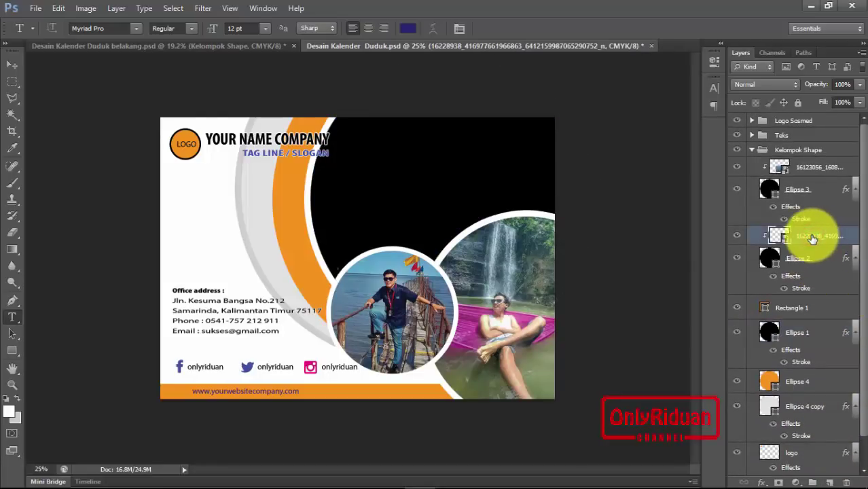
{"action": "left_click", "coordinate": [813, 237]}
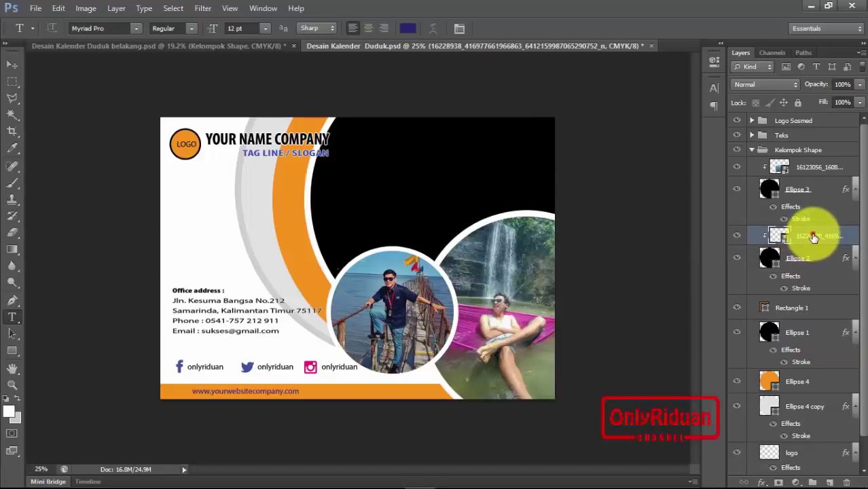
{"action": "left_click_drag", "start_coordinate": [813, 237], "coordinate": [846, 482]}
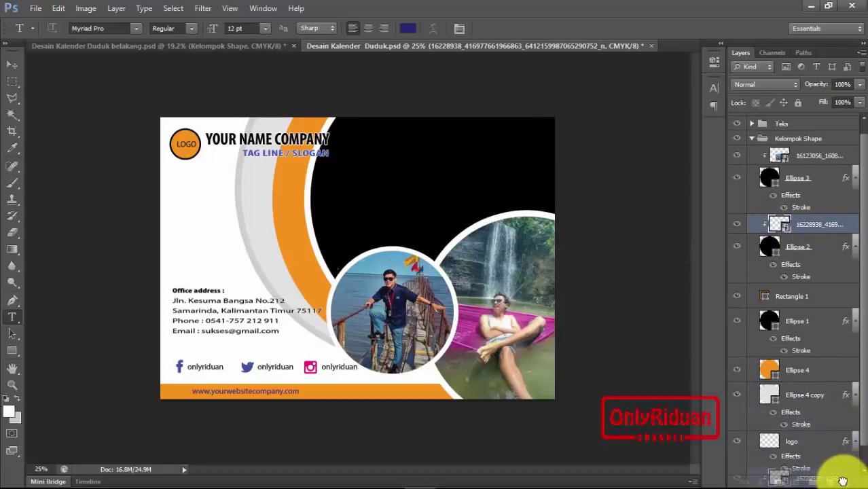
{"action": "mouse_move", "coordinate": [811, 156]}
{"action": "left_mouse_down"}
{"action": "mouse_move", "coordinate": [849, 429]}
{"action": "mouse_move", "coordinate": [846, 483]}
{"action": "left_mouse_up"}
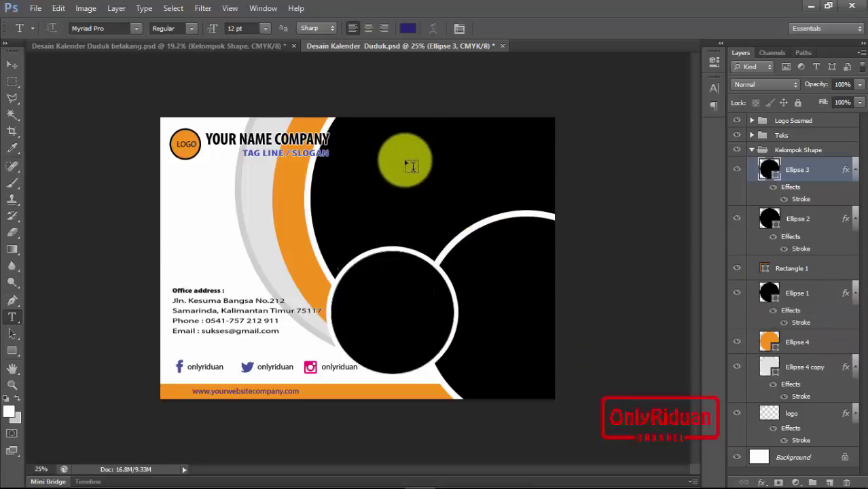
{"action": "left_click", "coordinate": [796, 293]}
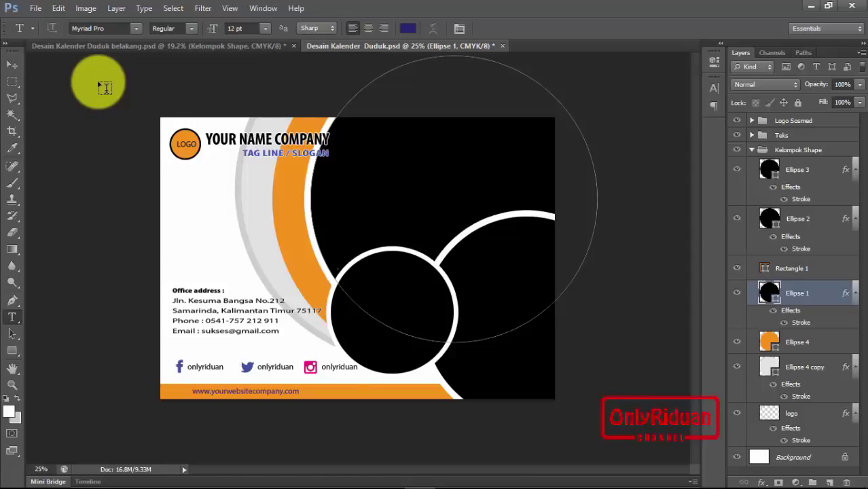
- Place the 16110631 bridge photo from Downloads over the large upper circle
{"action": "left_click", "coordinate": [36, 9]}
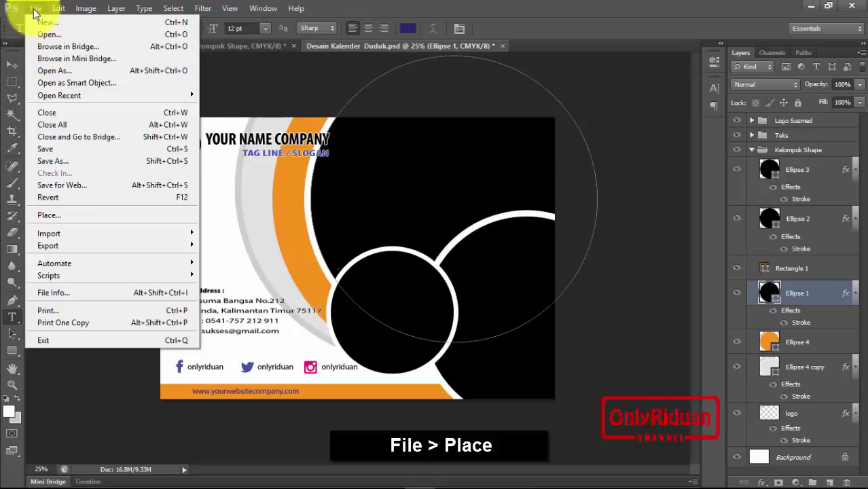
{"action": "left_click", "coordinate": [58, 215]}
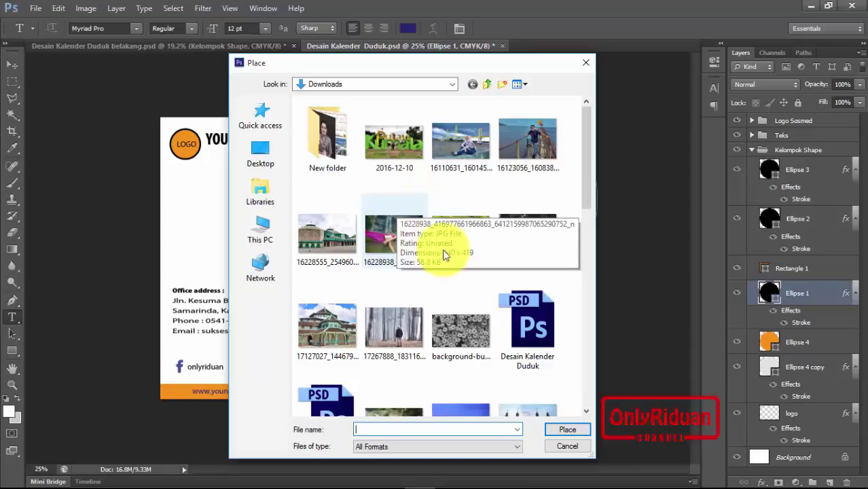
{"action": "left_click", "coordinate": [466, 146]}
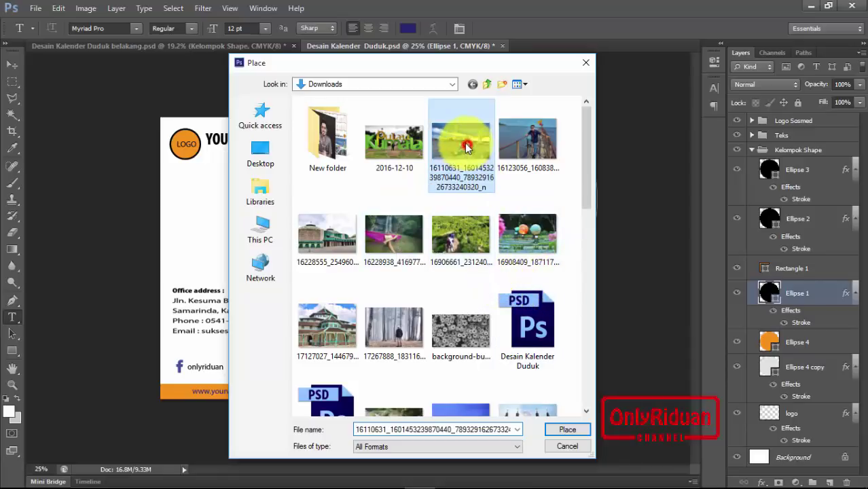
{"action": "left_click", "coordinate": [569, 430]}
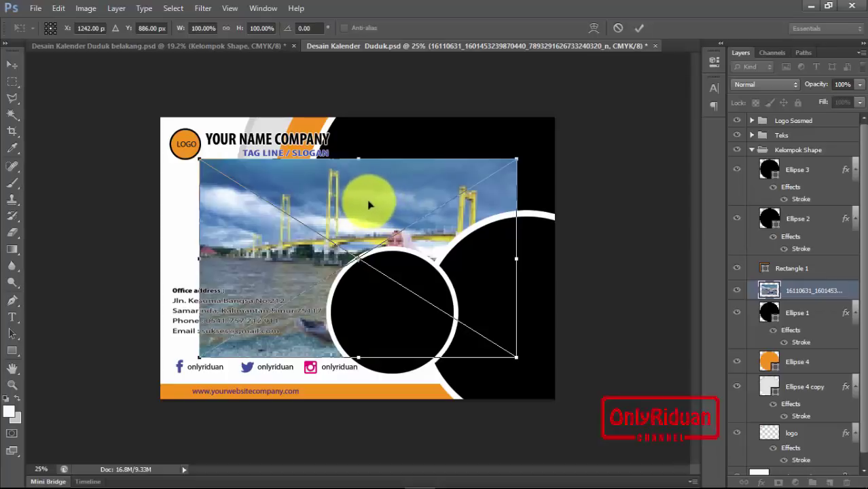
{"action": "left_click_drag", "start_coordinate": [361, 205], "coordinate": [442, 162]}
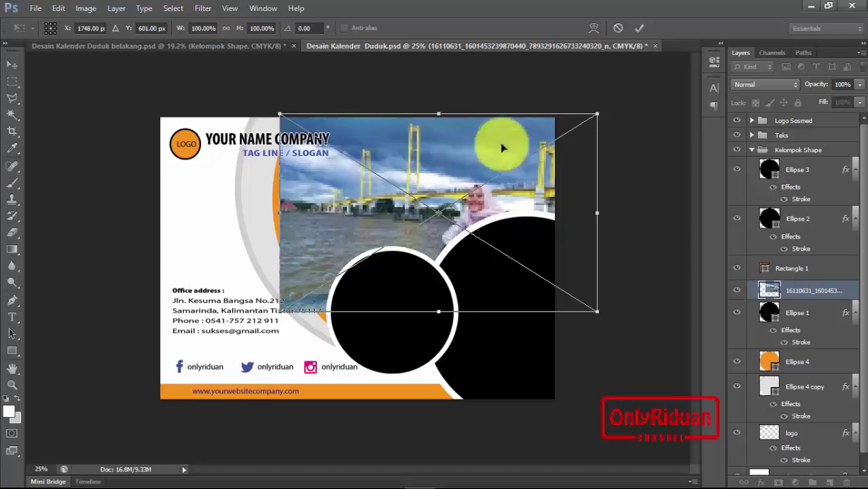
{"action": "left_click", "coordinate": [639, 28]}
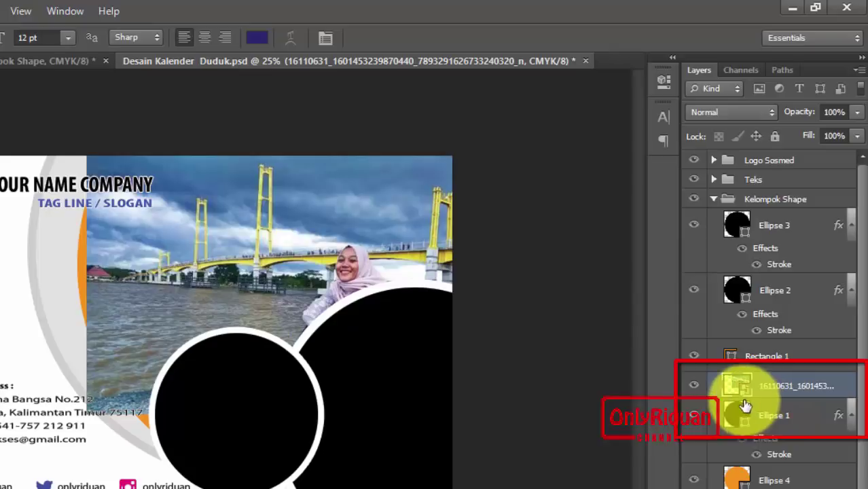
- Clip the bridge photo into the Ellipse 1 circle with a clipping mask
{"action": "key", "text": "alt"}
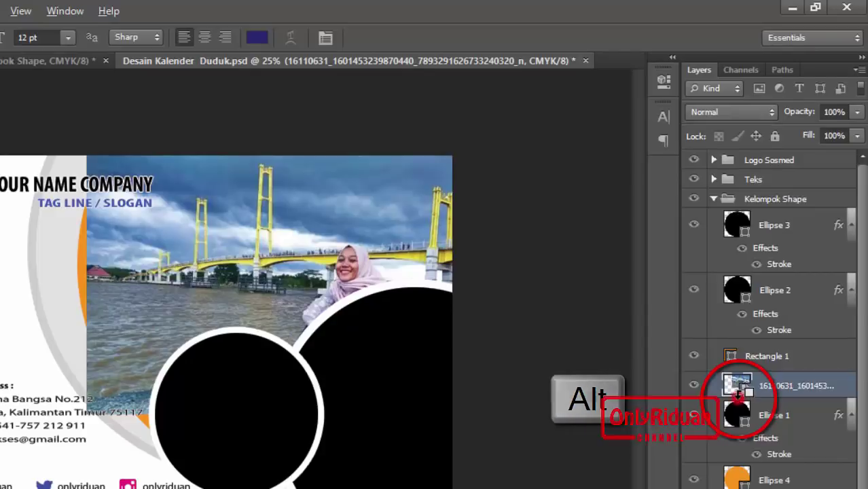
{"action": "left_click", "coordinate": [738, 399], "text": "alt"}
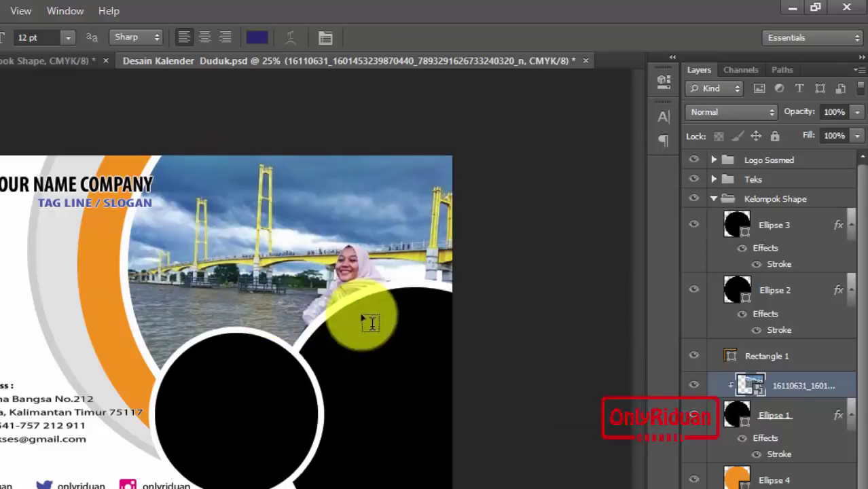
{"action": "left_click", "coordinate": [783, 292]}
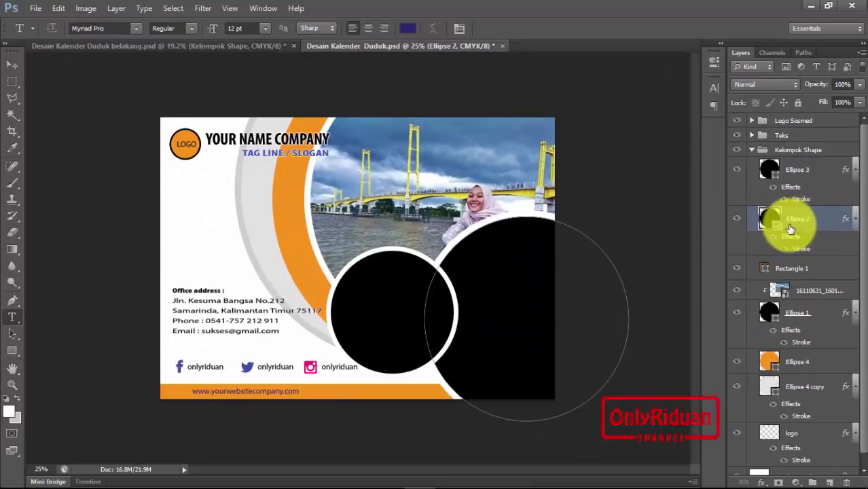
- Place the waterfall hammock photo into the front design
{"action": "left_click", "coordinate": [36, 9]}
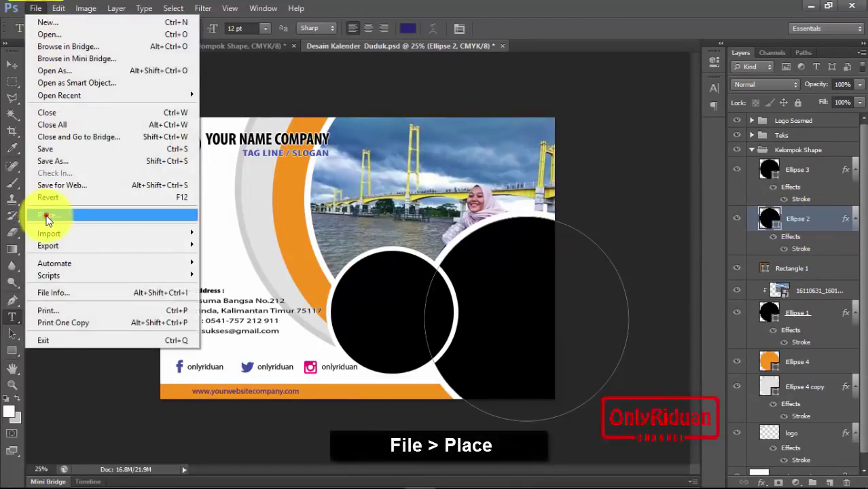
{"action": "left_click", "coordinate": [47, 216]}
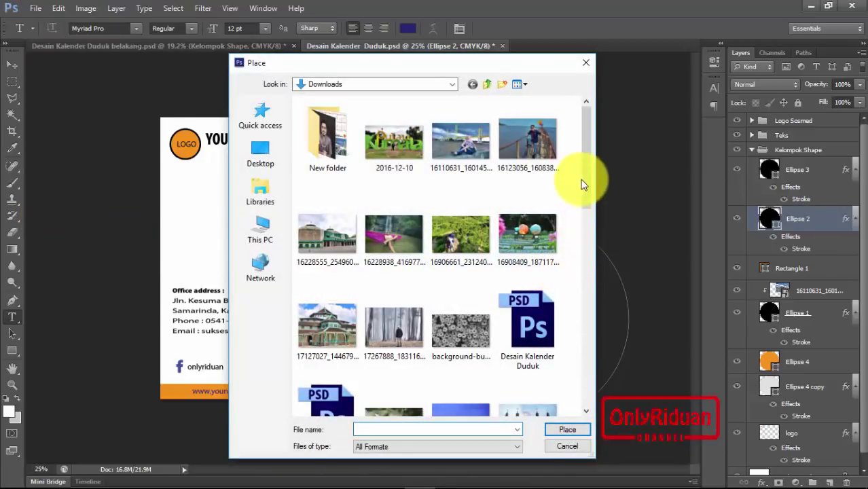
{"action": "mouse_move", "coordinate": [588, 182]}
{"action": "left_mouse_down"}
{"action": "mouse_move", "coordinate": [603, 371]}
{"action": "mouse_move", "coordinate": [630, 182]}
{"action": "mouse_move", "coordinate": [581, 177]}
{"action": "left_mouse_up"}
{"action": "left_click", "coordinate": [401, 228]}
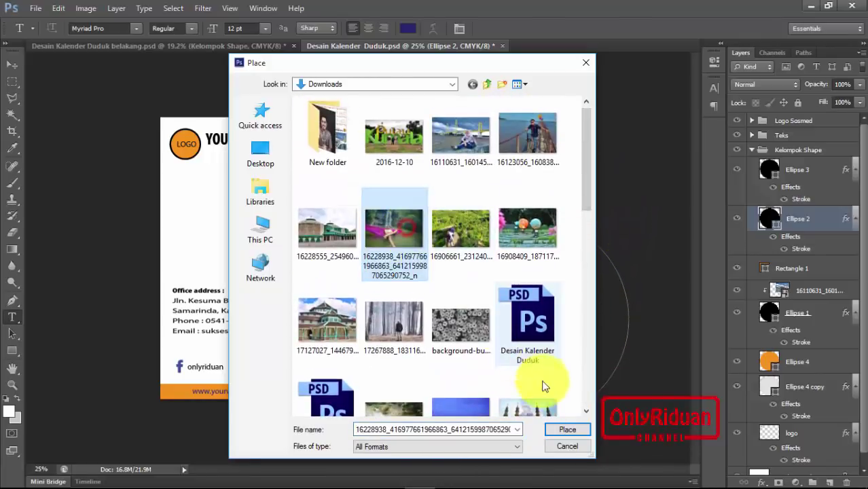
{"action": "left_click", "coordinate": [565, 432]}
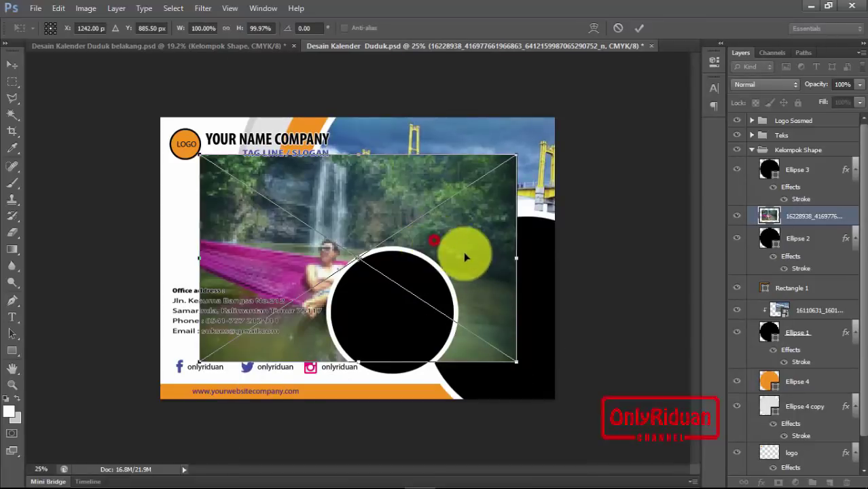
- Scale the waterfall photo to about 89% and position it over Ellipse 2
{"action": "mouse_move", "coordinate": [465, 254]}
{"action": "left_mouse_down"}
{"action": "mouse_move", "coordinate": [535, 280]}
{"action": "mouse_move", "coordinate": [603, 279]}
{"action": "left_mouse_up"}
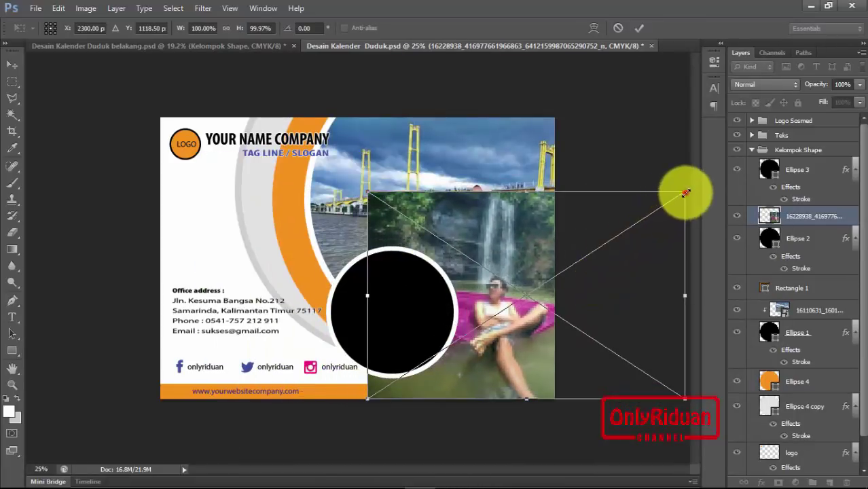
{"action": "mouse_move", "coordinate": [683, 192]}
{"action": "left_mouse_down"}
{"action": "mouse_move", "coordinate": [646, 230]}
{"action": "mouse_move", "coordinate": [619, 238]}
{"action": "mouse_move", "coordinate": [649, 215]}
{"action": "left_mouse_up"}
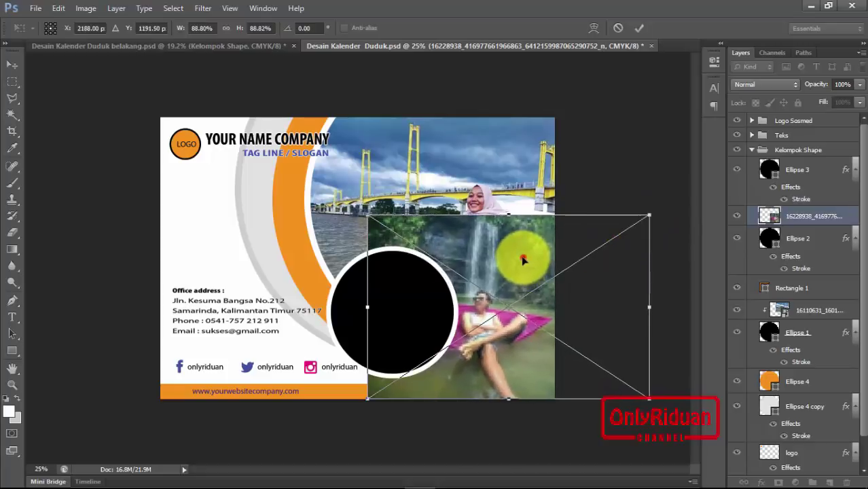
{"action": "left_click_drag", "start_coordinate": [523, 259], "coordinate": [538, 260]}
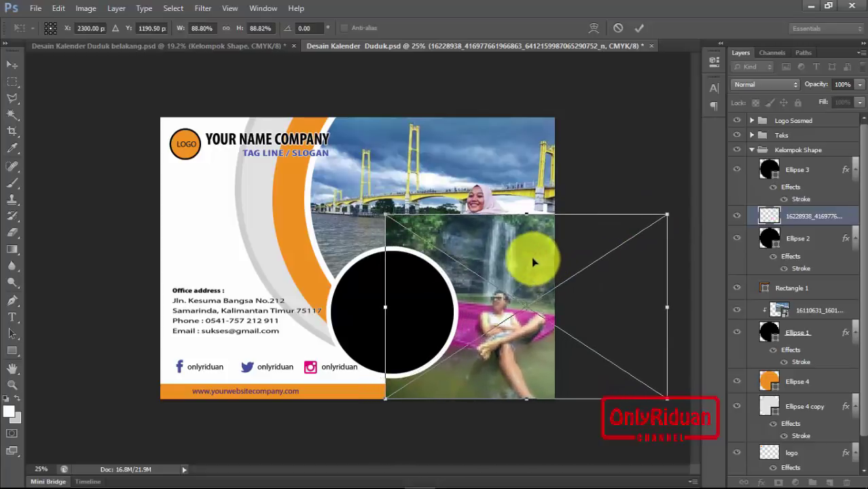
{"action": "left_click", "coordinate": [639, 29]}
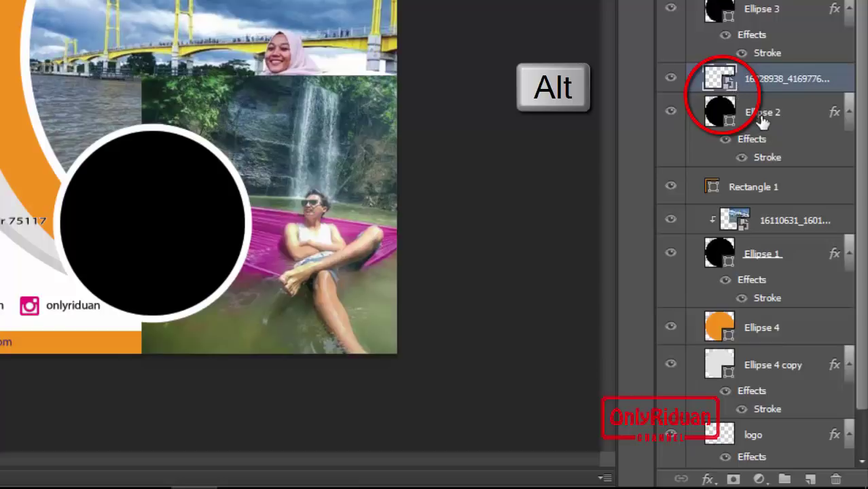
- Clip the waterfall photo into Ellipse 2 and make Ellipse 3 active
{"action": "left_click", "coordinate": [734, 96], "text": "alt"}
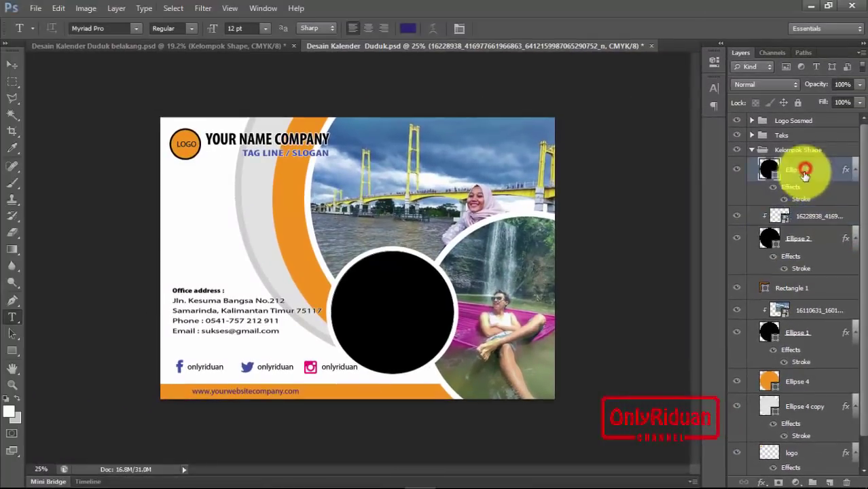
{"action": "left_click", "coordinate": [808, 173]}
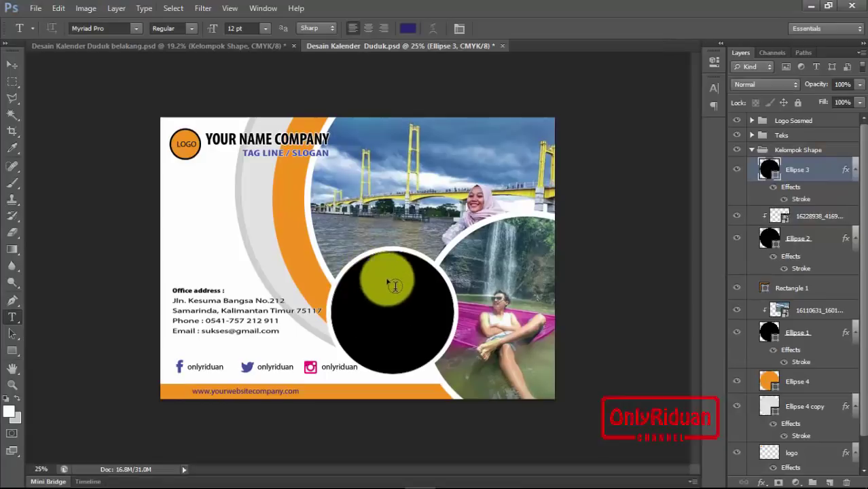
{"action": "left_click", "coordinate": [11, 64]}
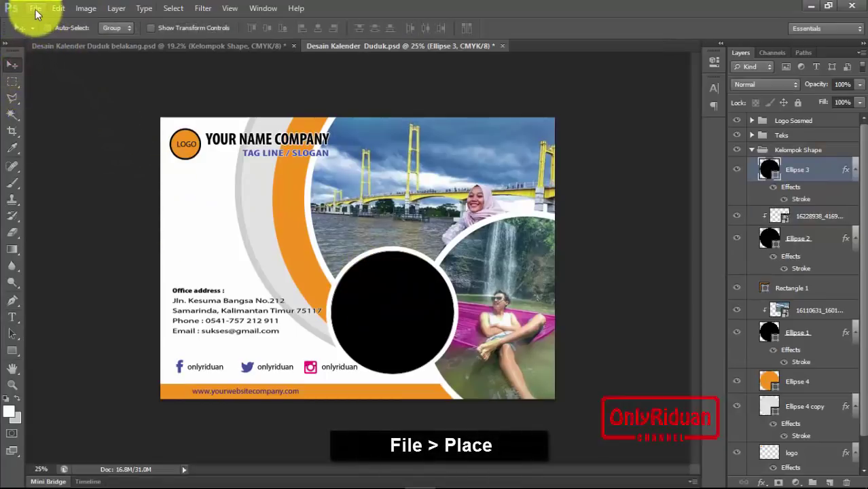
- Place the 16123056 pier photo into the front design
{"action": "left_click", "coordinate": [35, 9]}
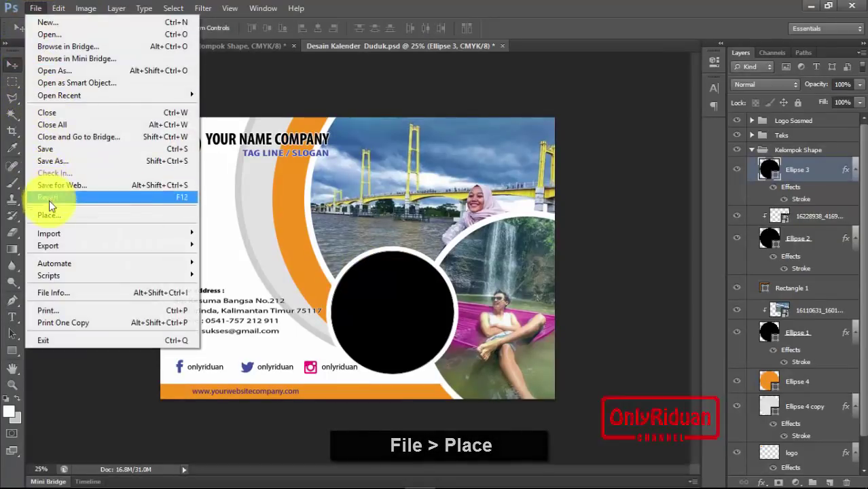
{"action": "left_click", "coordinate": [48, 214]}
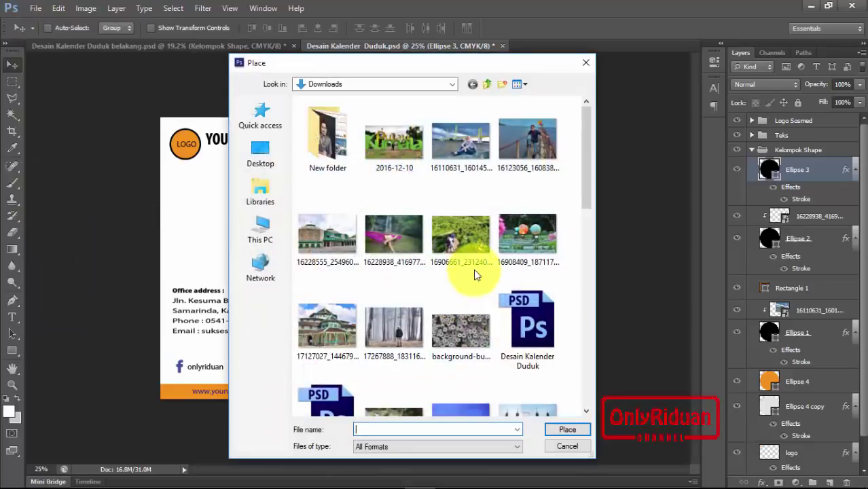
{"action": "left_click", "coordinate": [533, 139]}
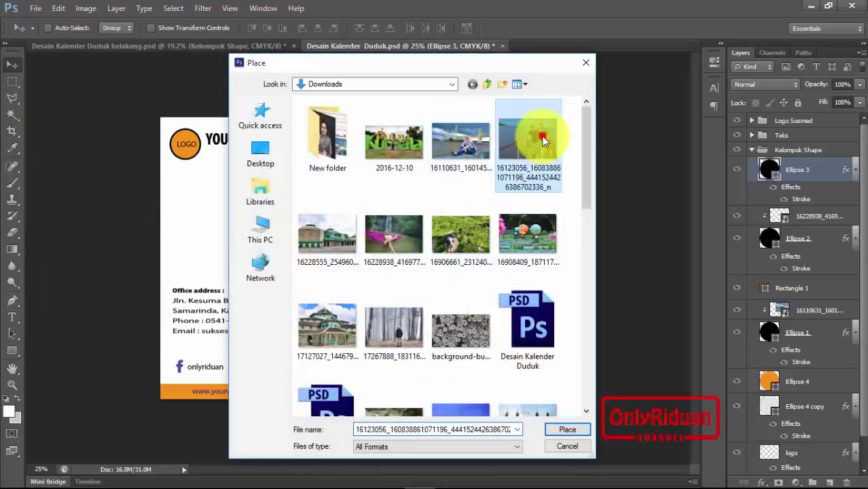
{"action": "left_click", "coordinate": [566, 432]}
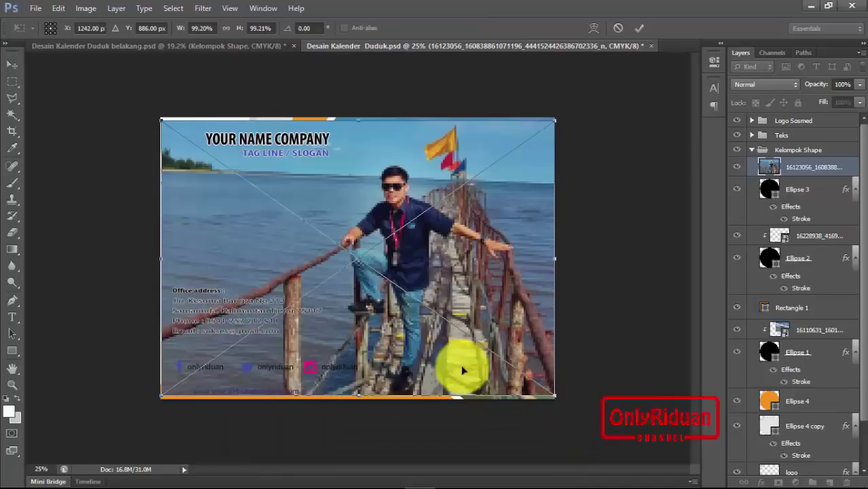
- Scale and position the pier photo over the middle Ellipse 3 circle
{"action": "left_click_drag", "start_coordinate": [554, 396], "coordinate": [325, 232]}
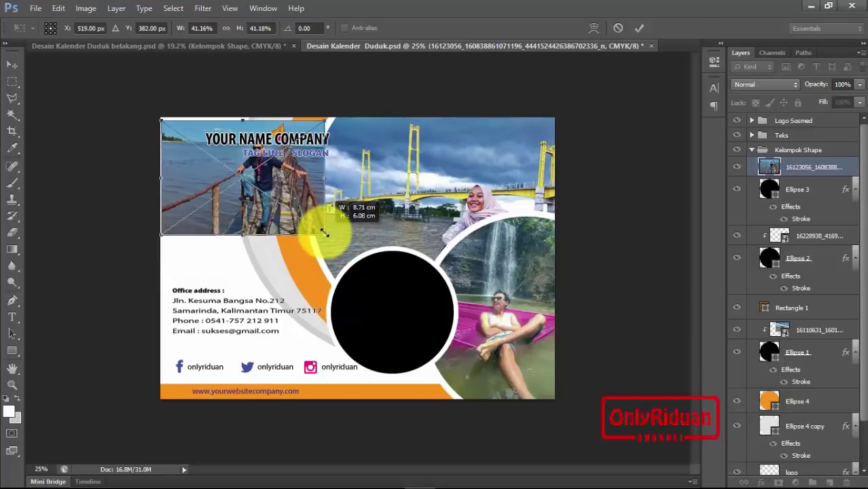
{"action": "left_click_drag", "start_coordinate": [323, 220], "coordinate": [424, 315]}
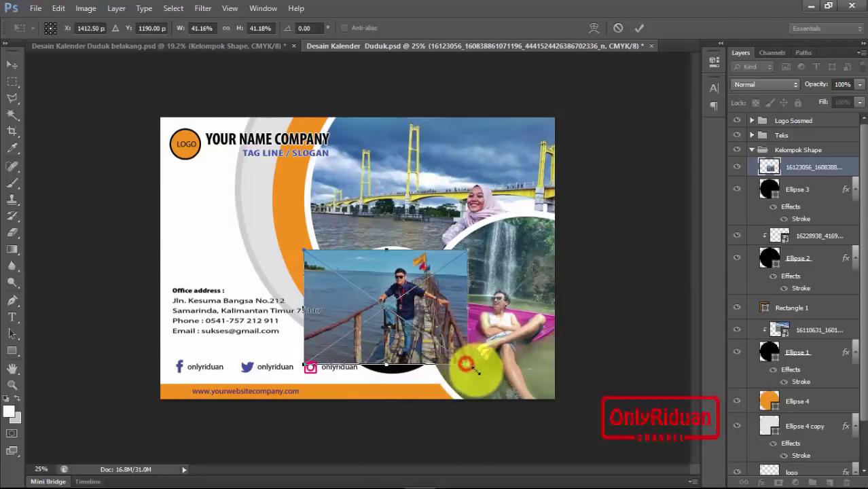
{"action": "left_click_drag", "start_coordinate": [466, 363], "coordinate": [481, 373]}
{"action": "left_click_drag", "start_coordinate": [458, 347], "coordinate": [447, 344]}
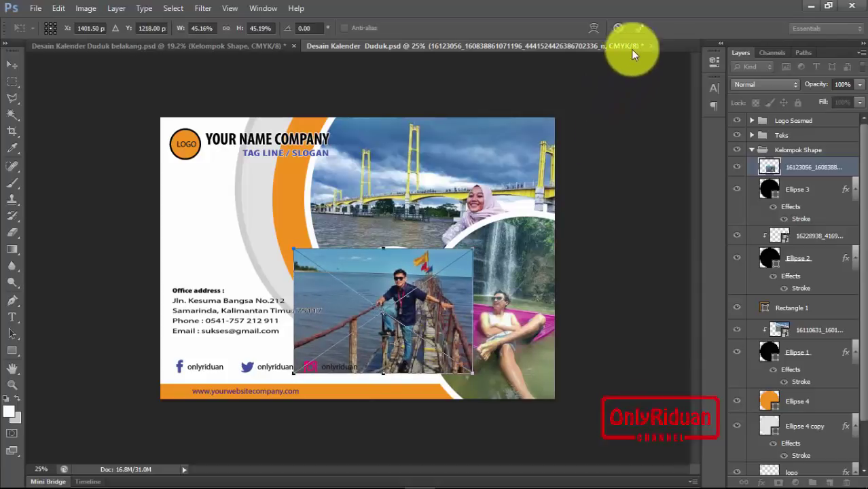
{"action": "left_click", "coordinate": [636, 31]}
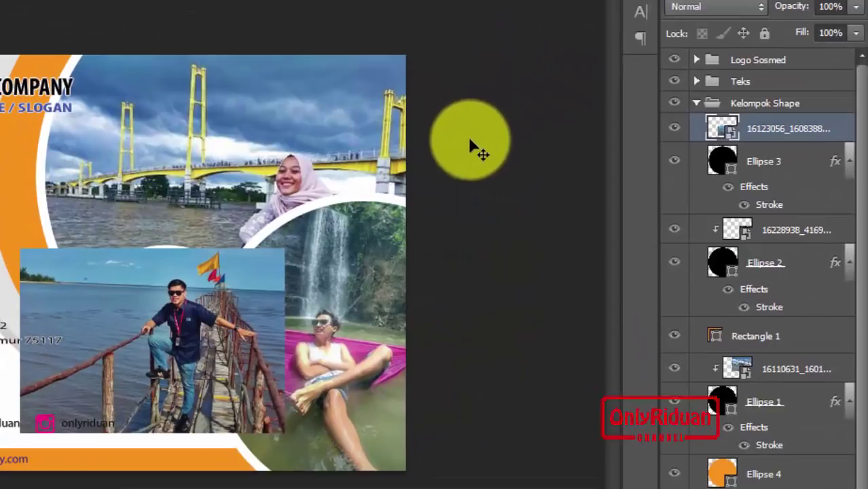
- Clip the pier photo into Ellipse 3 and reposition it inside the circle
{"action": "key", "text": "alt"}
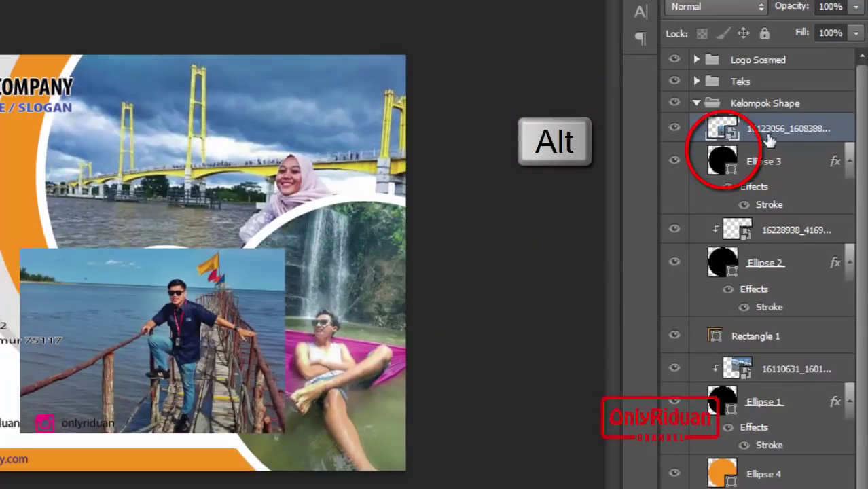
{"action": "left_click", "coordinate": [722, 140], "text": "alt"}
{"action": "left_click_drag", "start_coordinate": [233, 331], "coordinate": [231, 315]}
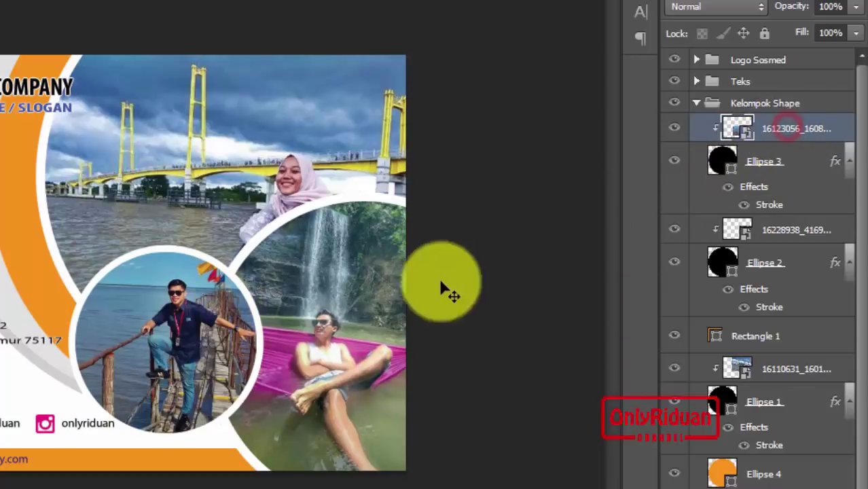
{"action": "left_click_drag", "start_coordinate": [310, 345], "coordinate": [288, 338]}
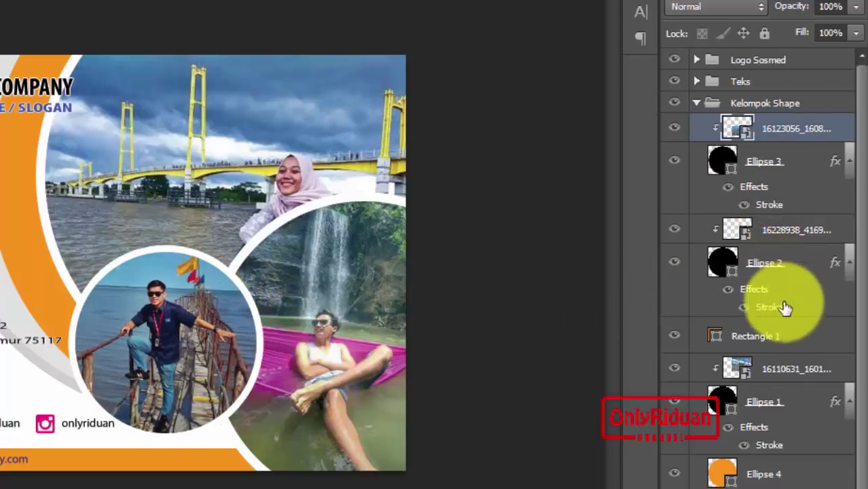
- Slide photos 16110631 and 16228938 within their circles, then fold the Kelompok Shape group
{"action": "left_click", "coordinate": [771, 372]}
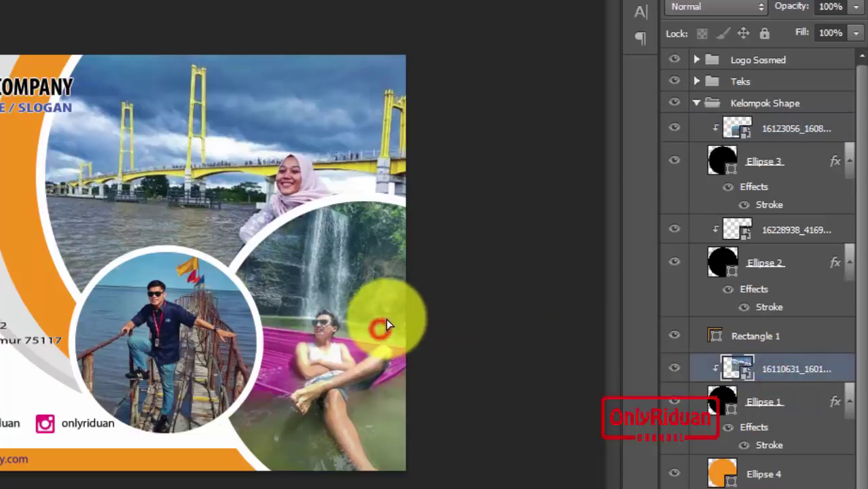
{"action": "mouse_move", "coordinate": [386, 319]}
{"action": "left_mouse_down"}
{"action": "mouse_move", "coordinate": [391, 314]}
{"action": "mouse_move", "coordinate": [364, 329]}
{"action": "mouse_move", "coordinate": [308, 320]}
{"action": "mouse_move", "coordinate": [325, 330]}
{"action": "left_mouse_up"}
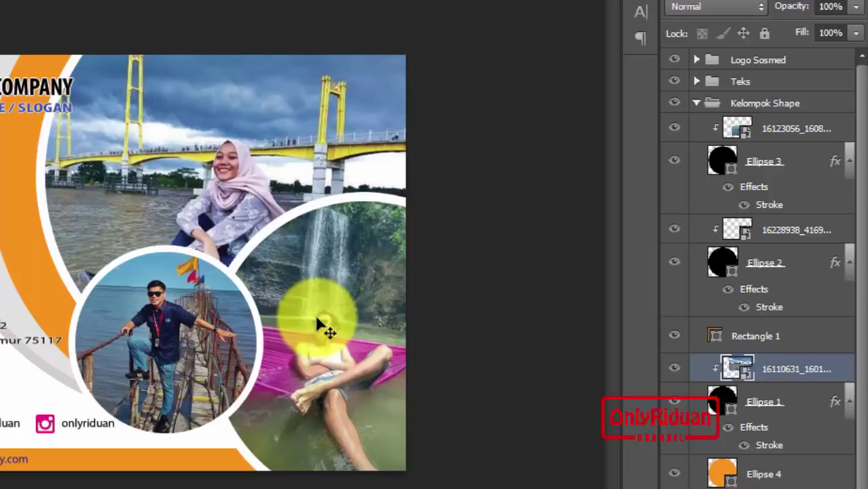
{"action": "left_click", "coordinate": [774, 230]}
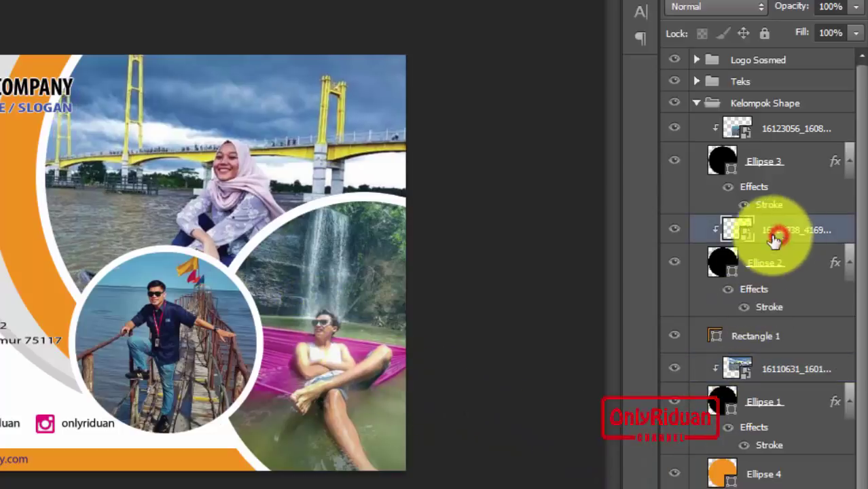
{"action": "mouse_move", "coordinate": [427, 349]}
{"action": "left_mouse_down"}
{"action": "mouse_move", "coordinate": [423, 333]}
{"action": "mouse_move", "coordinate": [402, 343]}
{"action": "mouse_move", "coordinate": [434, 354]}
{"action": "mouse_move", "coordinate": [458, 345]}
{"action": "mouse_move", "coordinate": [444, 345]}
{"action": "left_mouse_up"}
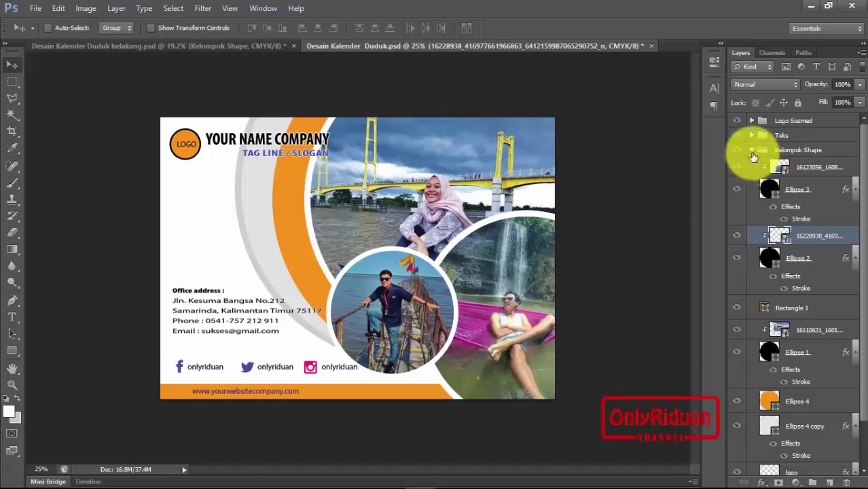
{"action": "left_click", "coordinate": [752, 150]}
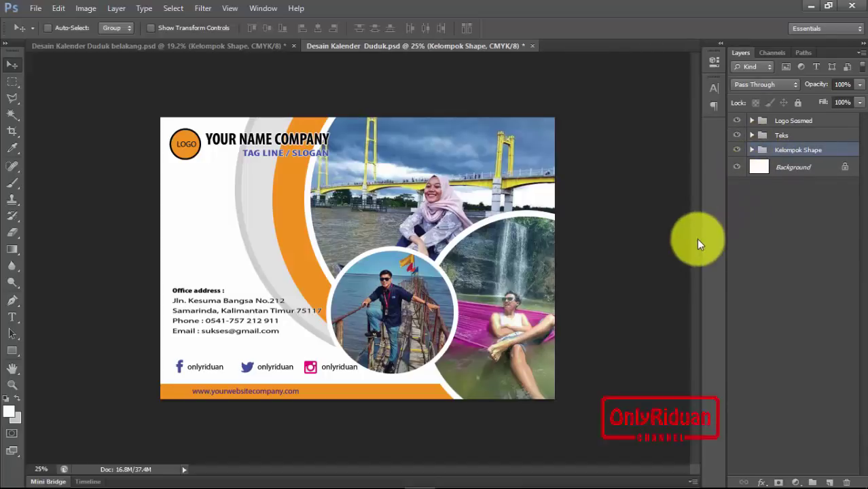
- On the back calendar, review the Text and Kelompok Shape layers, toggling the logo's visibility
{"action": "left_click", "coordinate": [202, 47]}
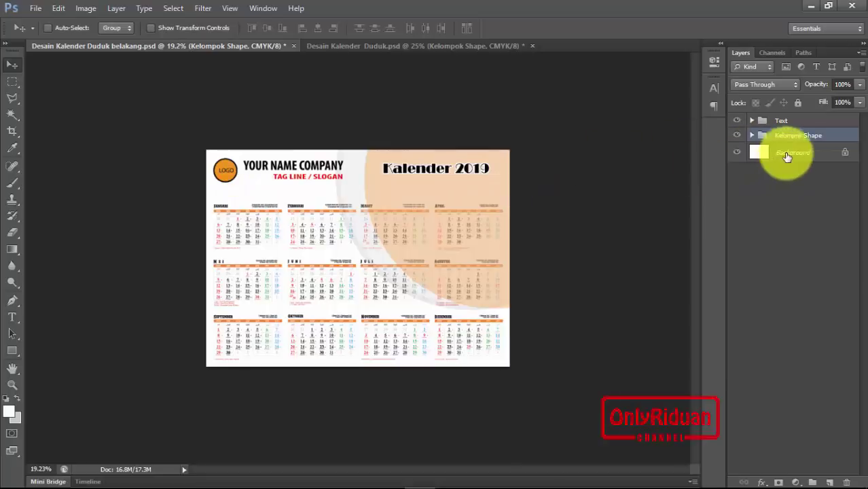
{"action": "left_click", "coordinate": [752, 122]}
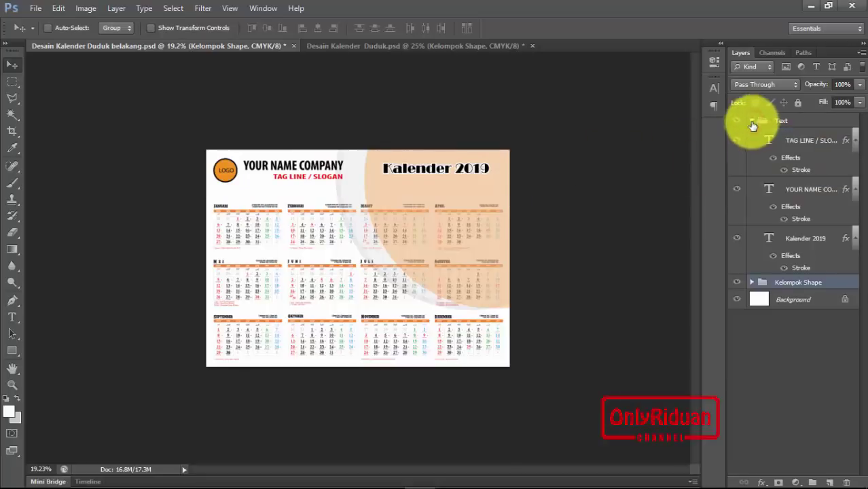
{"action": "left_click", "coordinate": [805, 142]}
{"action": "left_click", "coordinate": [802, 201]}
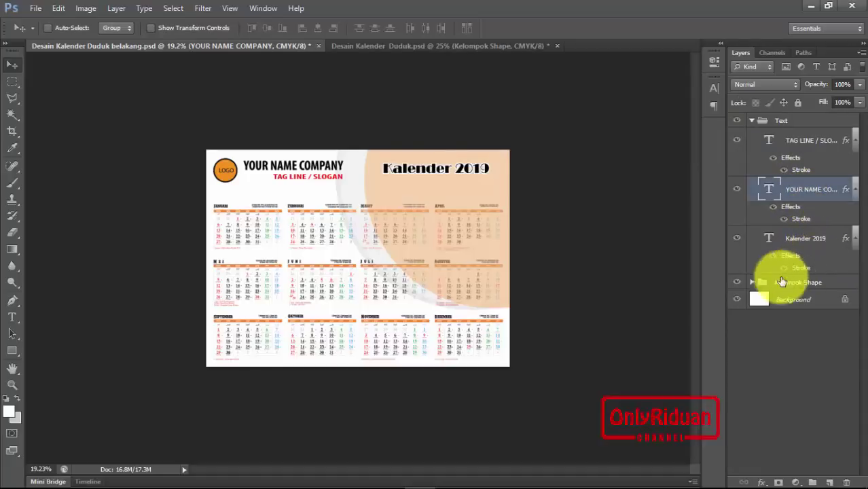
{"action": "left_click", "coordinate": [753, 283]}
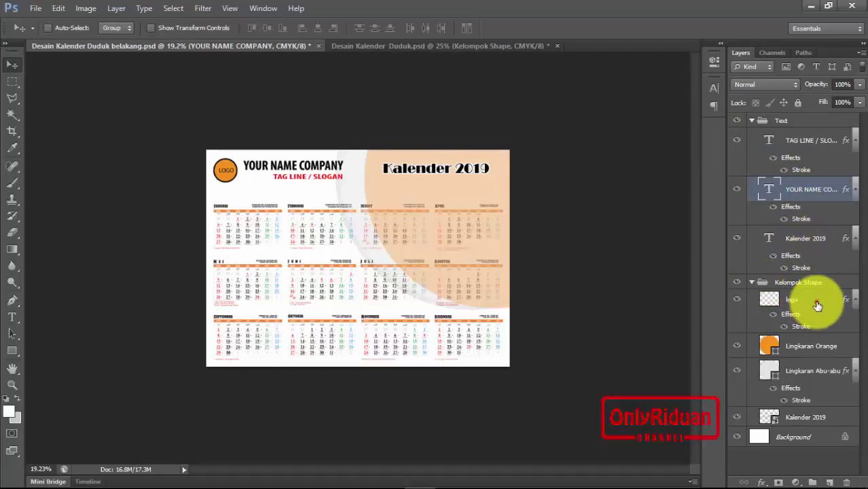
{"action": "left_click", "coordinate": [818, 302]}
{"action": "left_click", "coordinate": [739, 300]}
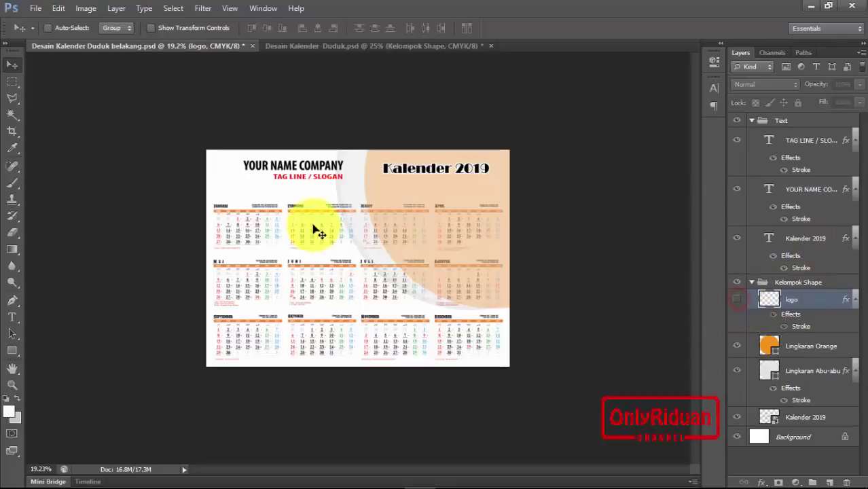
{"action": "left_click", "coordinate": [739, 300]}
{"action": "key", "text": "alt+bracketright"}
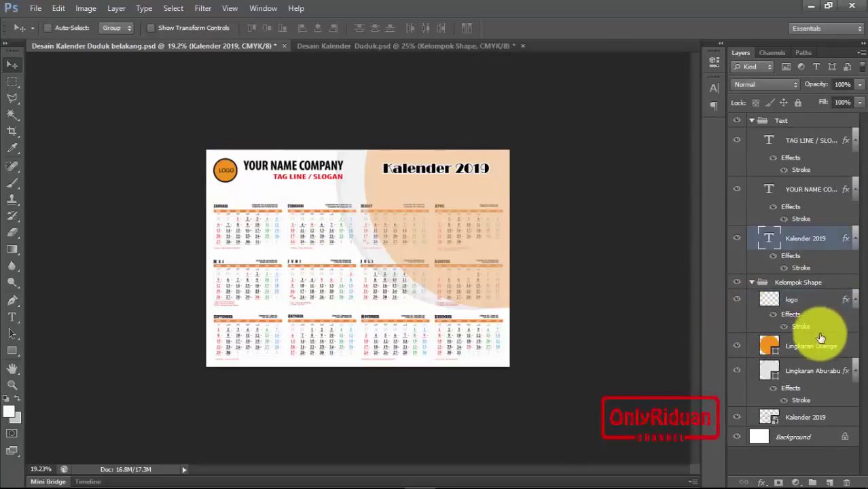
- Move the Kalender 2019 month grid slightly up on the page
{"action": "left_click", "coordinate": [781, 417]}
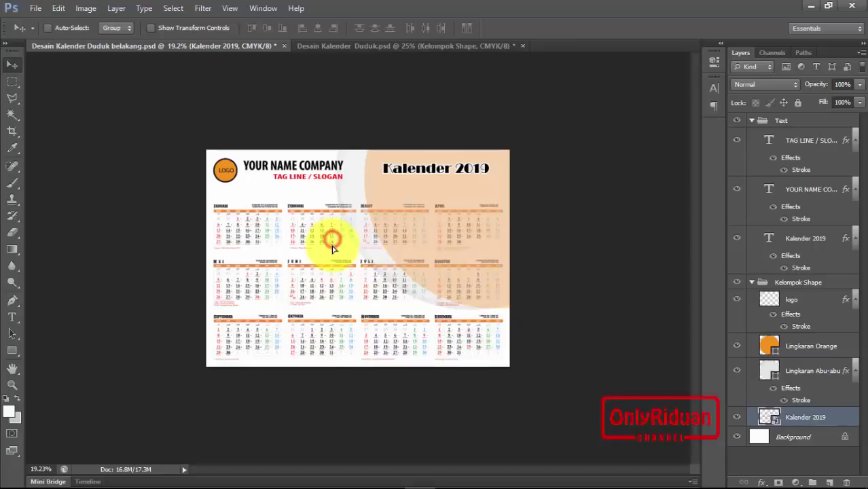
{"action": "left_click_drag", "start_coordinate": [332, 248], "coordinate": [330, 238]}
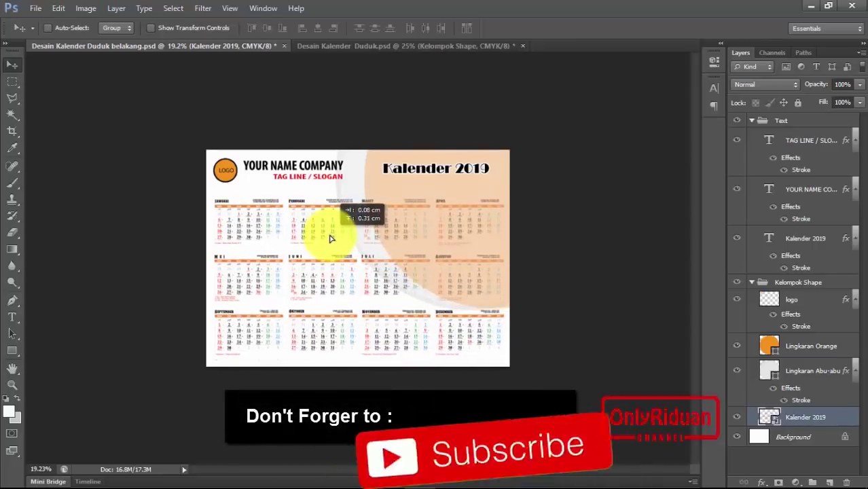
{"action": "left_click_drag", "start_coordinate": [330, 238], "coordinate": [331, 239]}
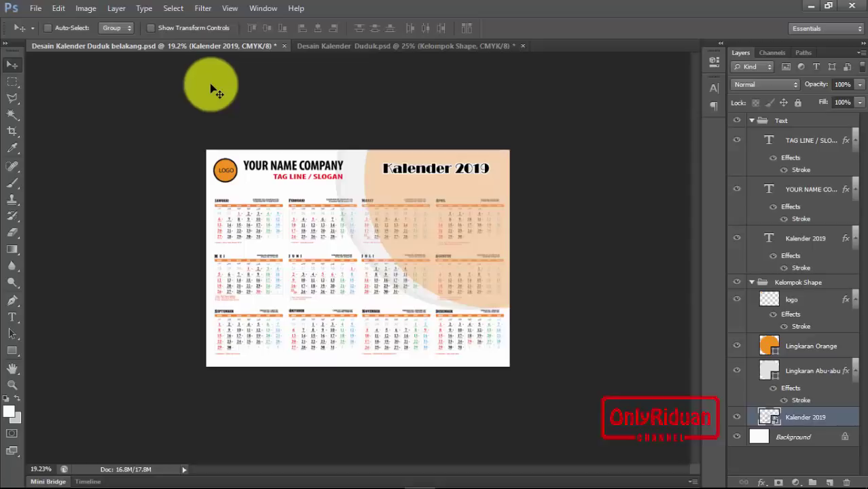
{"action": "left_click", "coordinate": [212, 49]}
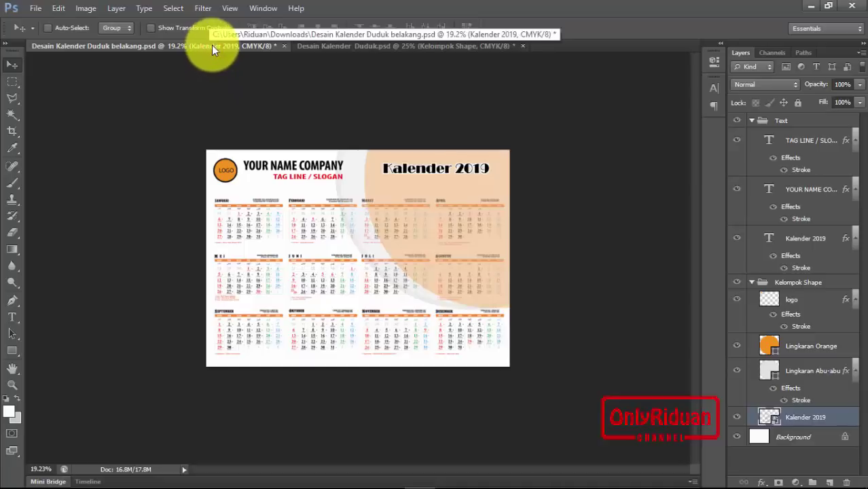
- Verify that Desain Kalender Duduk.psd measures 21 × 15 cm at 300 pixels/inch, without changes
{"action": "left_click", "coordinate": [349, 49]}
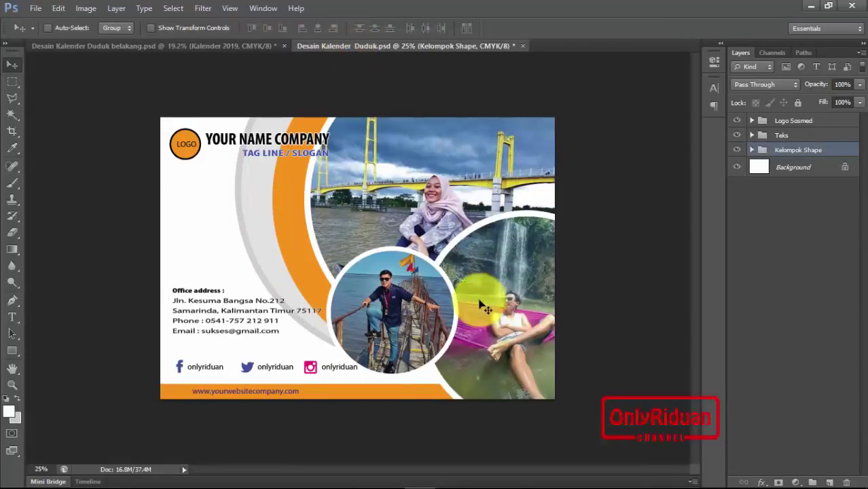
{"action": "left_click", "coordinate": [85, 8]}
{"action": "left_click", "coordinate": [98, 99]}
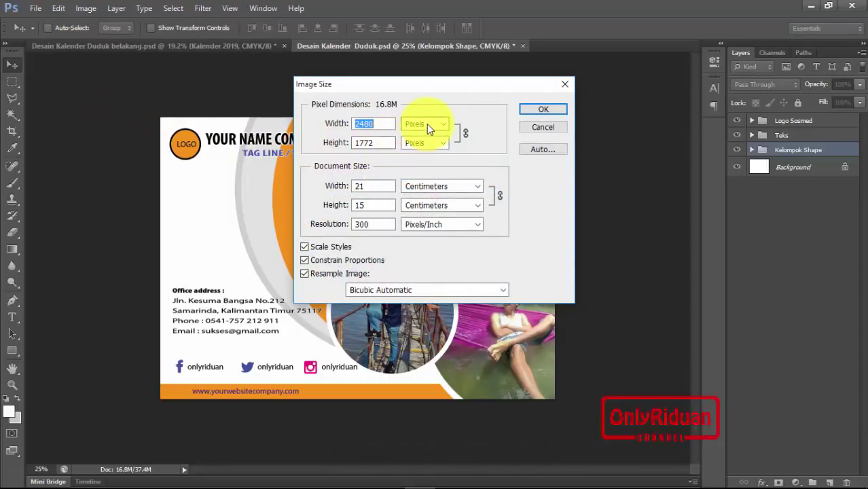
{"action": "left_click", "coordinate": [366, 186]}
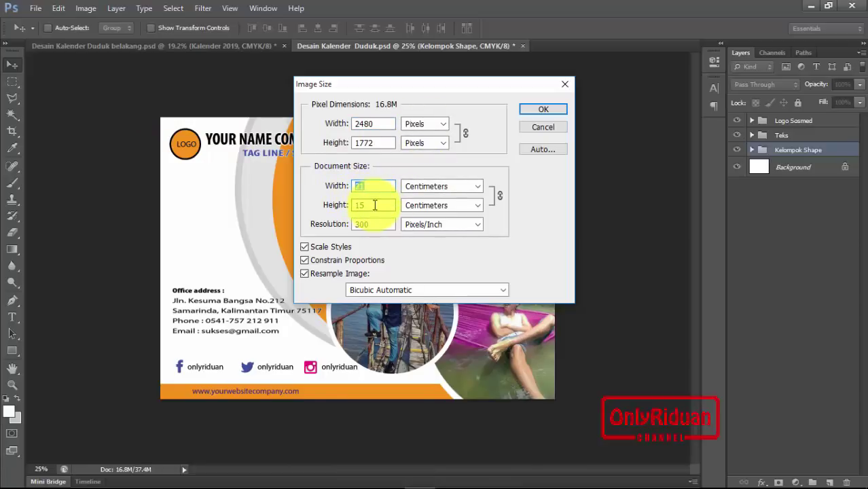
{"action": "left_click", "coordinate": [374, 205]}
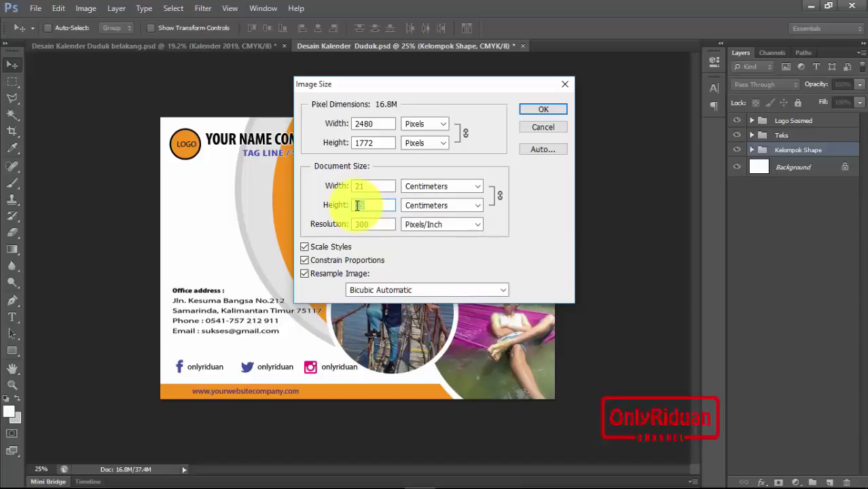
{"action": "double_click", "coordinate": [358, 207]}
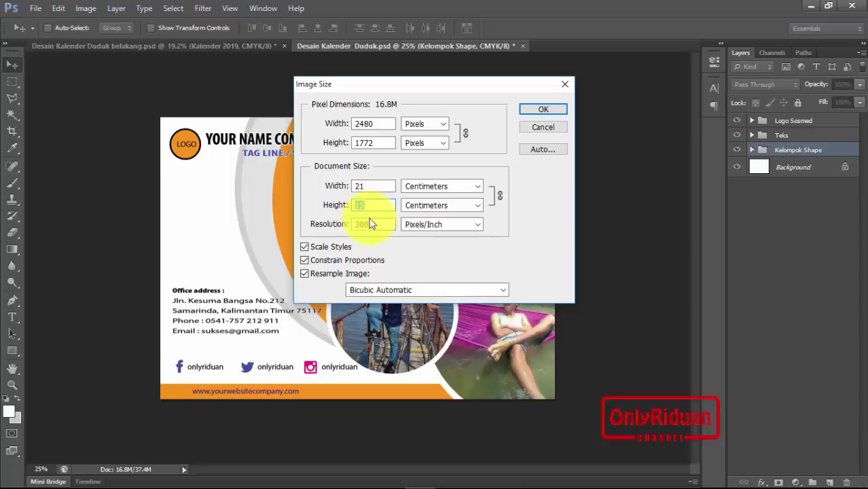
{"action": "left_click", "coordinate": [547, 129]}
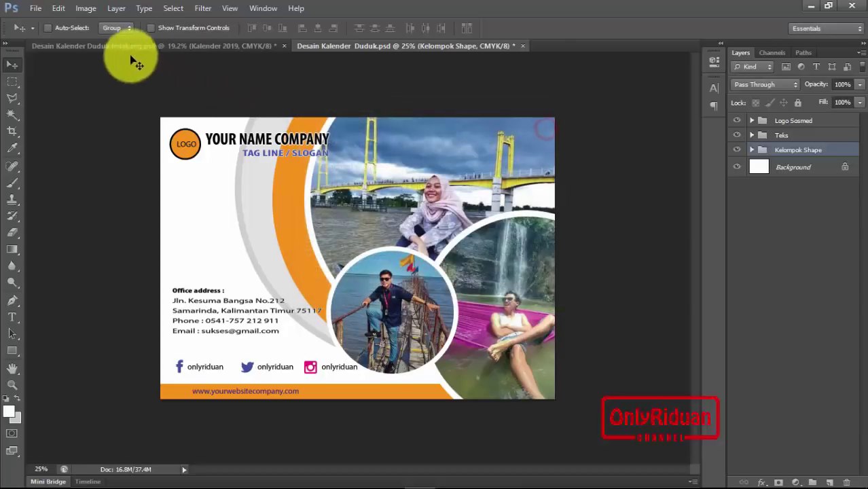
- Create a new 21 × 37 cm CMYK document at 300 pixels/inch, measured in centimeters
{"action": "left_click", "coordinate": [35, 8]}
{"action": "left_click", "coordinate": [46, 23]}
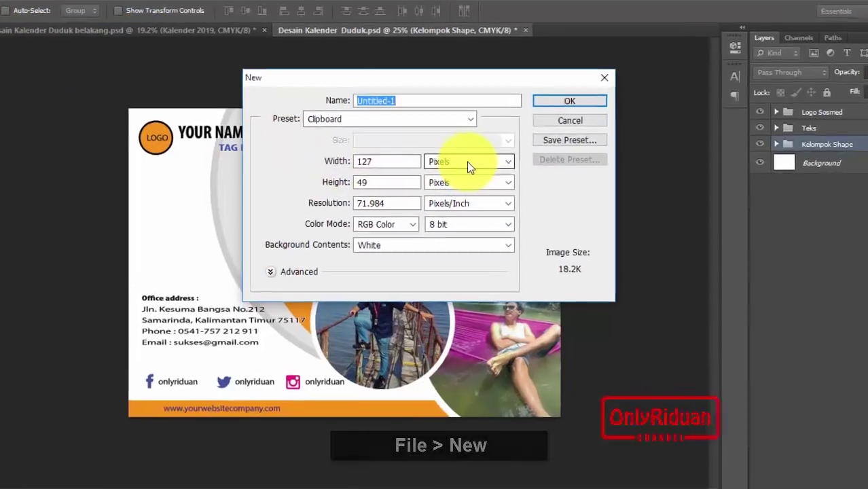
{"action": "left_click", "coordinate": [470, 166]}
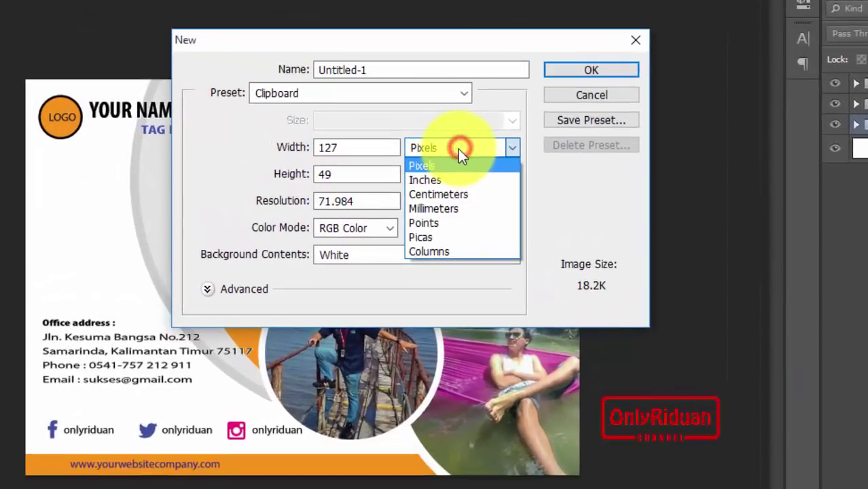
{"action": "left_click", "coordinate": [457, 197]}
{"action": "left_click_drag", "start_coordinate": [358, 146], "coordinate": [268, 144]}
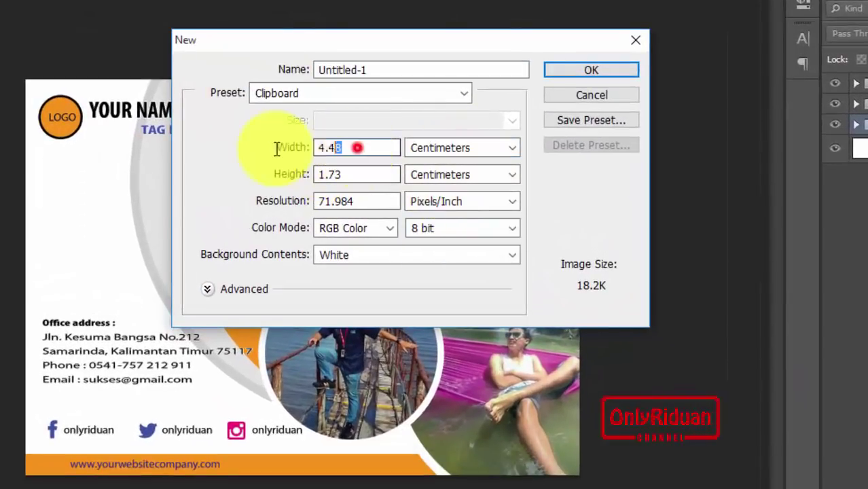
{"action": "type", "text": "21"}
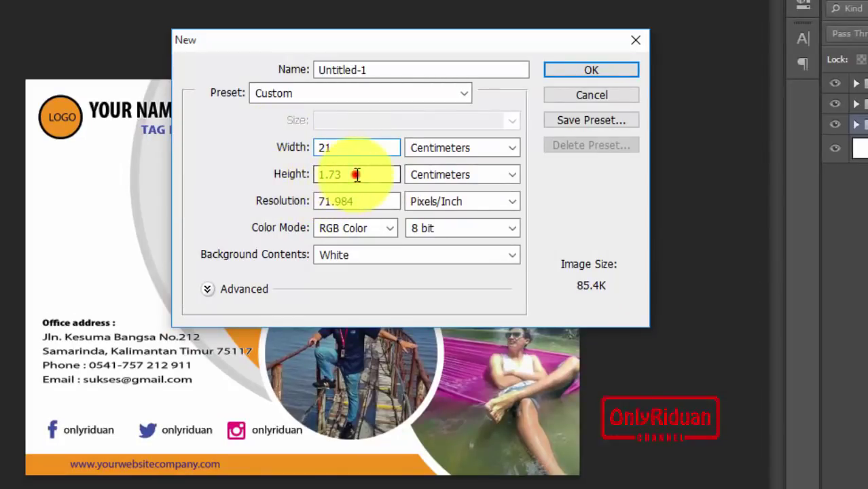
{"action": "left_click_drag", "start_coordinate": [355, 174], "coordinate": [254, 185]}
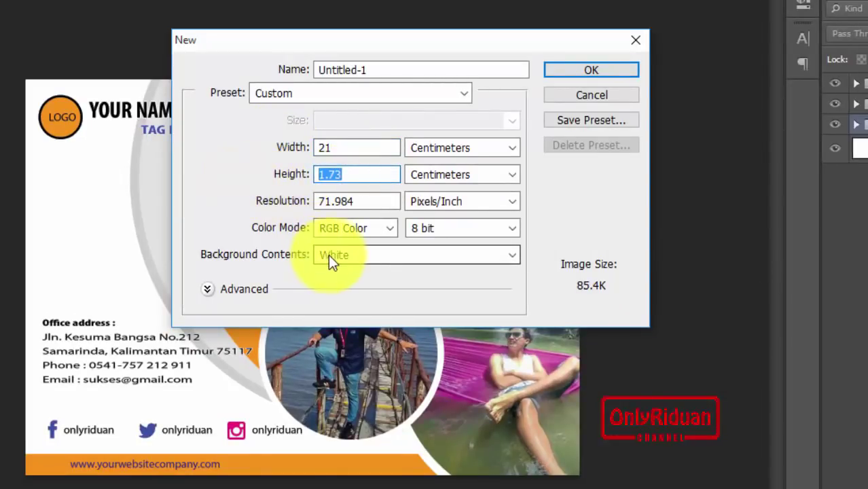
{"action": "type", "text": "37"}
{"action": "left_click", "coordinate": [354, 229]}
{"action": "left_click", "coordinate": [349, 290]}
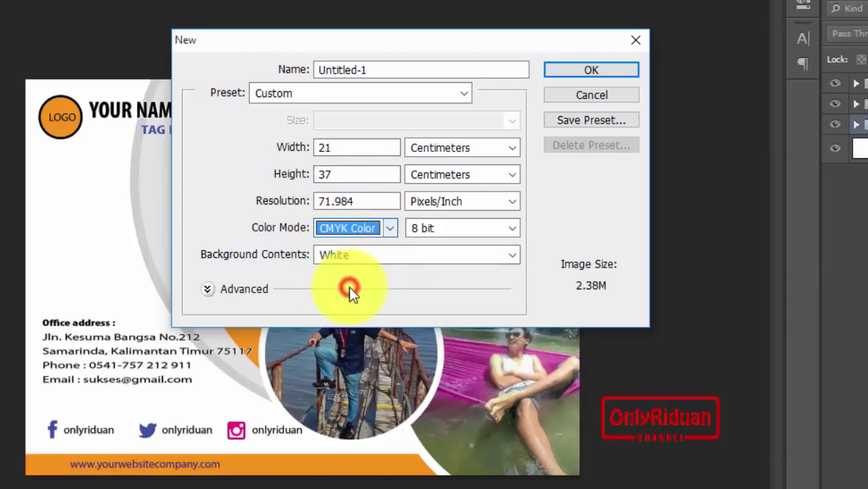
{"action": "left_click_drag", "start_coordinate": [358, 202], "coordinate": [315, 201]}
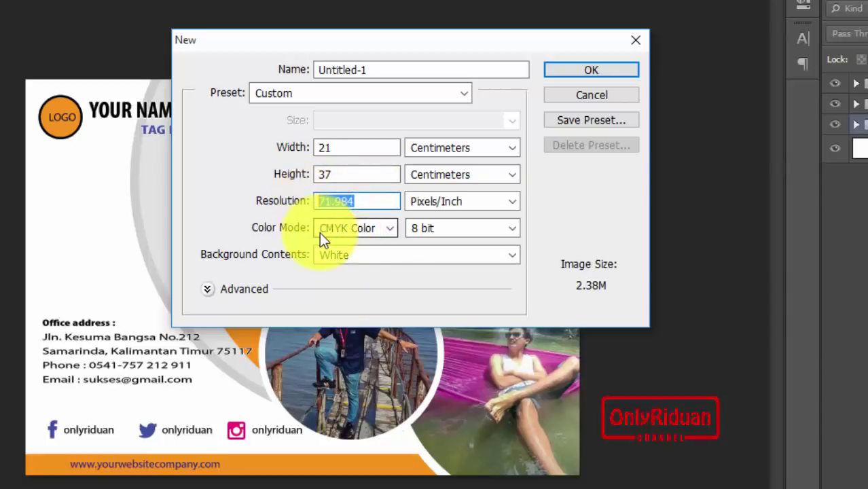
{"action": "type", "text": "30"}
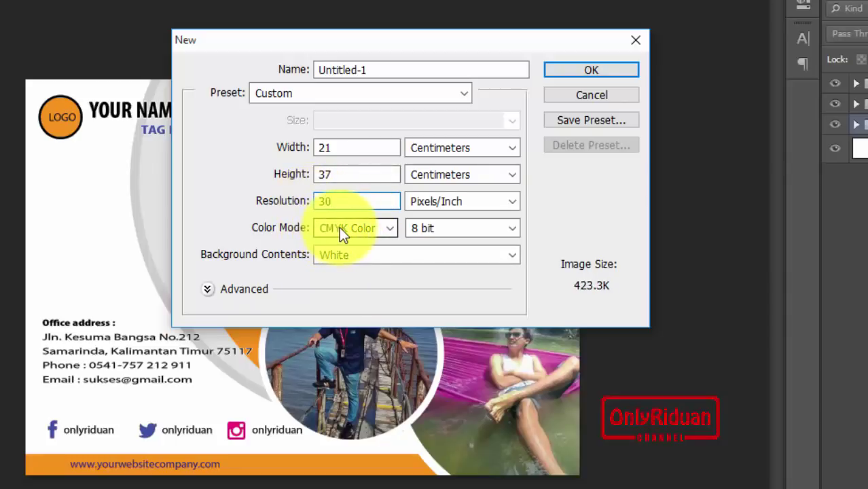
{"action": "type", "text": "0"}
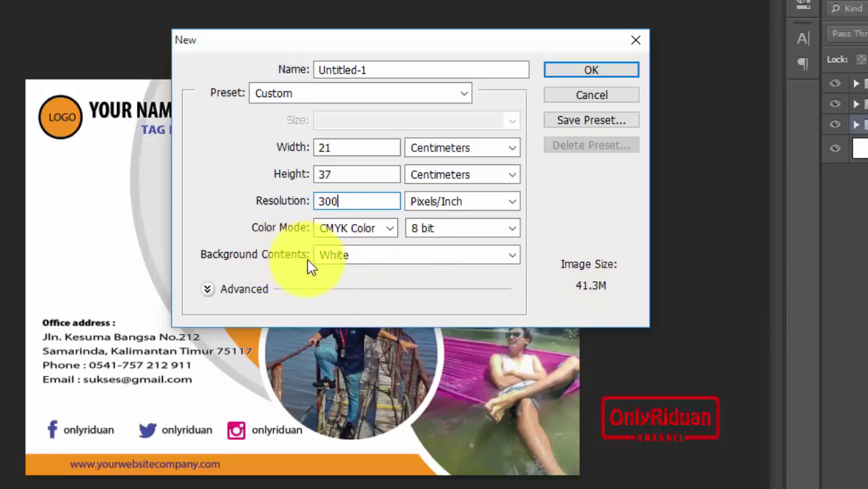
{"action": "left_click", "coordinate": [591, 71]}
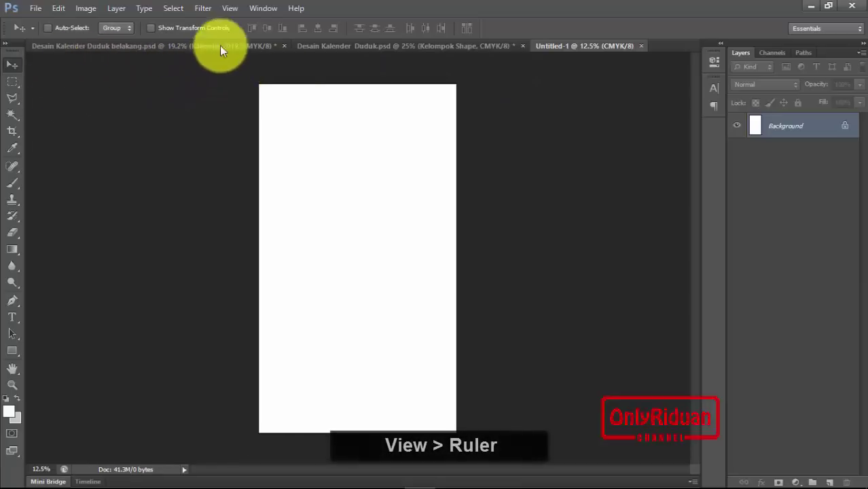
- Turn on rulers for Untitled-1 and set the ruler units to Centimeters in Preferences
{"action": "left_click", "coordinate": [229, 10]}
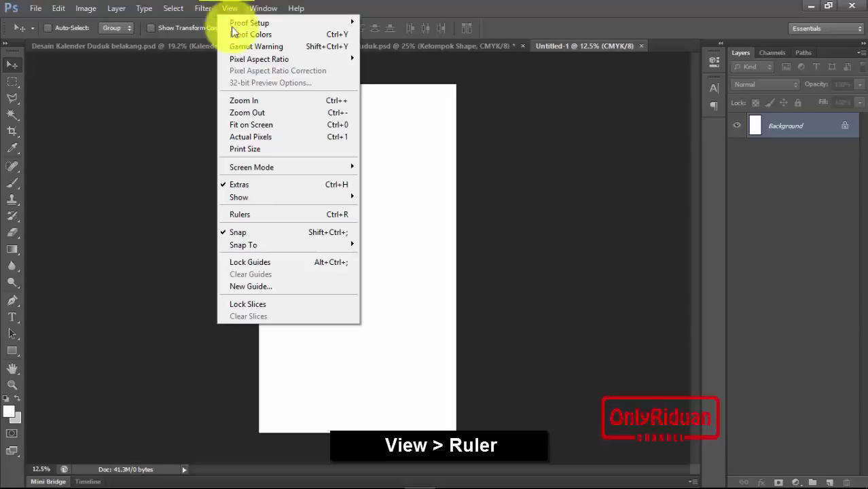
{"action": "left_click", "coordinate": [265, 216]}
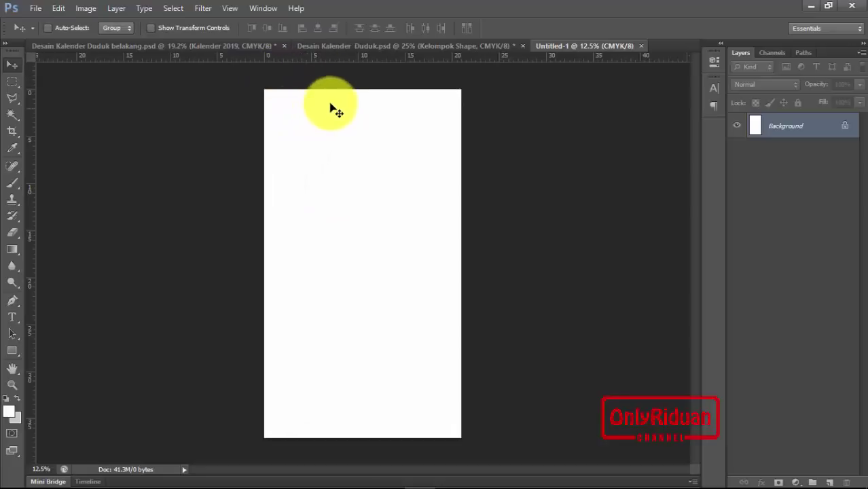
{"action": "left_click_drag", "start_coordinate": [340, 61], "coordinate": [341, 61]}
{"action": "double_click", "coordinate": [341, 60]}
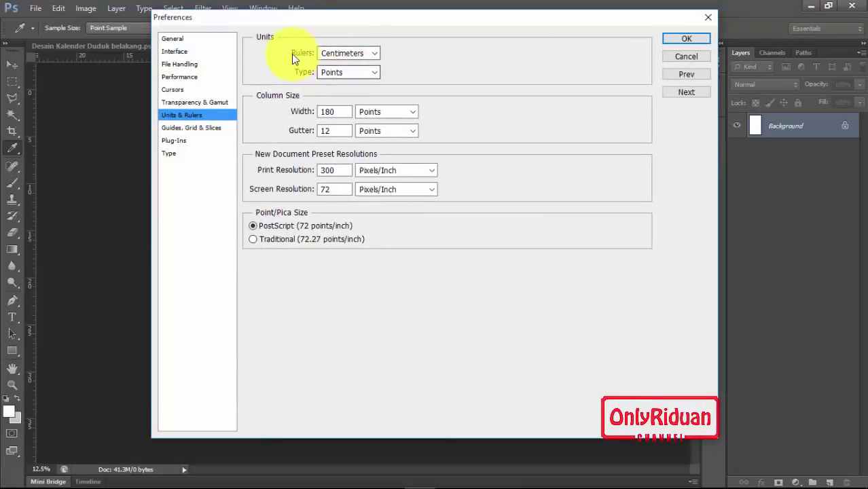
{"action": "left_click", "coordinate": [354, 54]}
{"action": "left_click", "coordinate": [344, 76]}
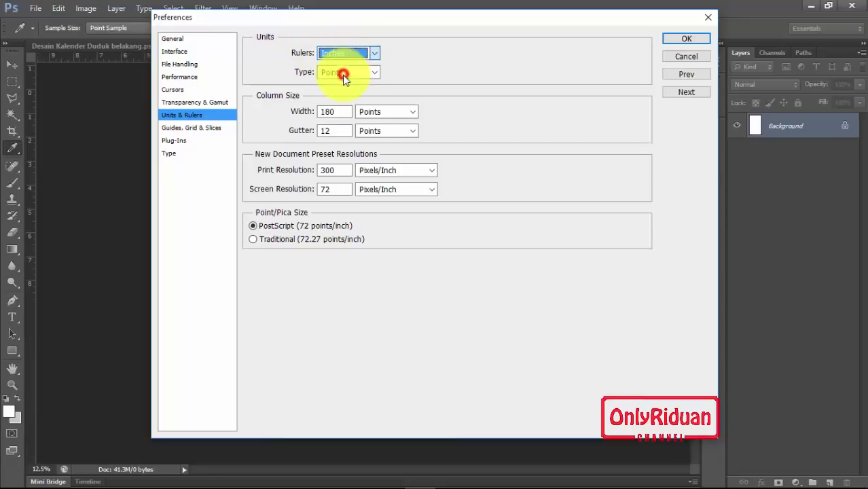
{"action": "left_click", "coordinate": [346, 54]}
{"action": "left_click", "coordinate": [340, 86]}
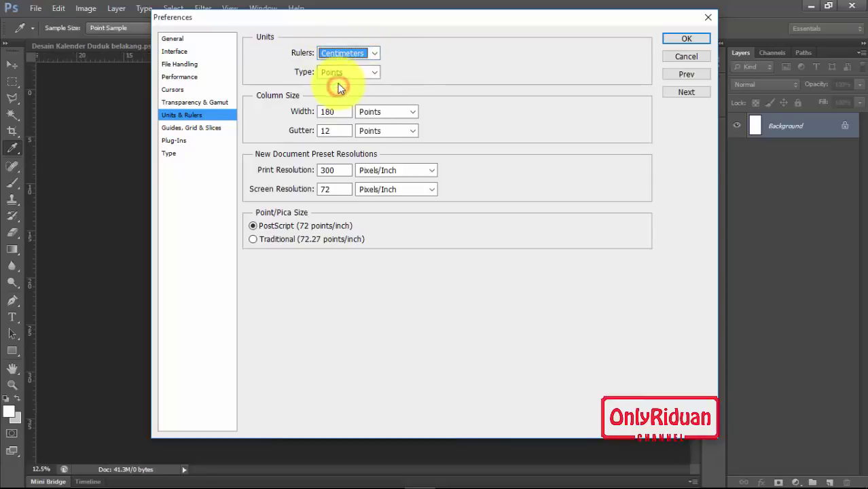
{"action": "left_click", "coordinate": [686, 41]}
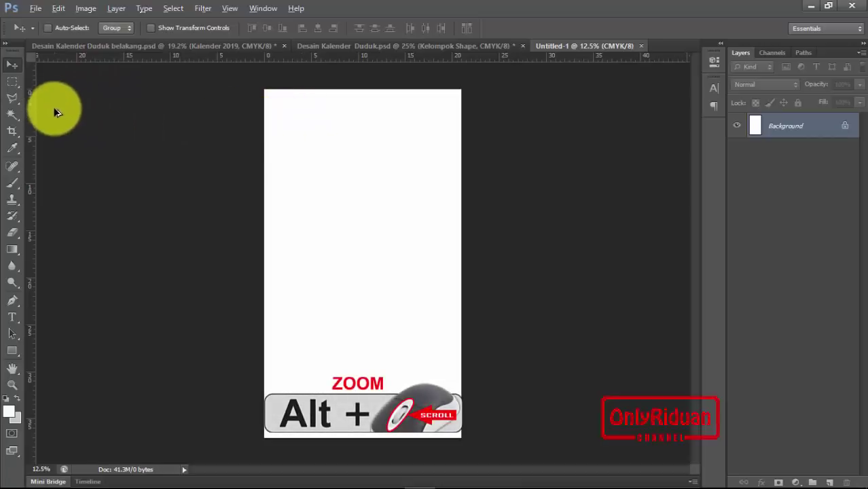
- Place a horizontal guide at 3.03 cm from the top of the page
{"action": "scroll", "coordinate": [40, 107], "scroll_direction": "up", "scroll_amount": 2}
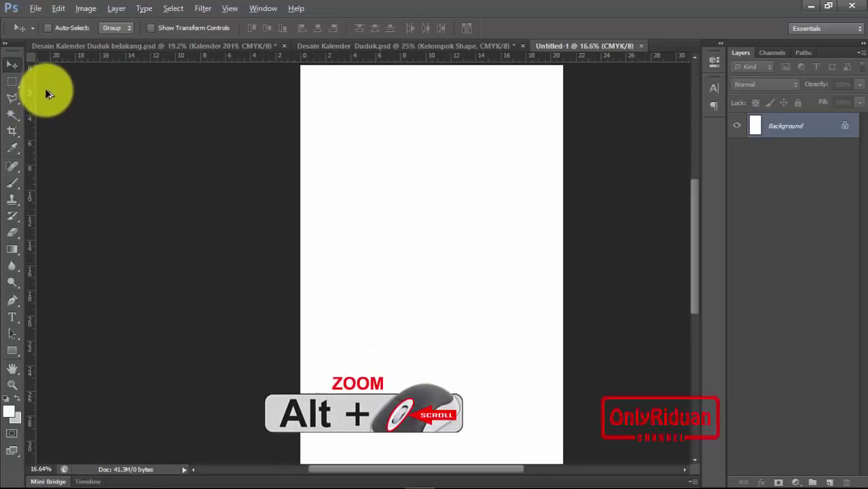
{"action": "scroll", "coordinate": [46, 79], "scroll_direction": "up", "scroll_amount": 1}
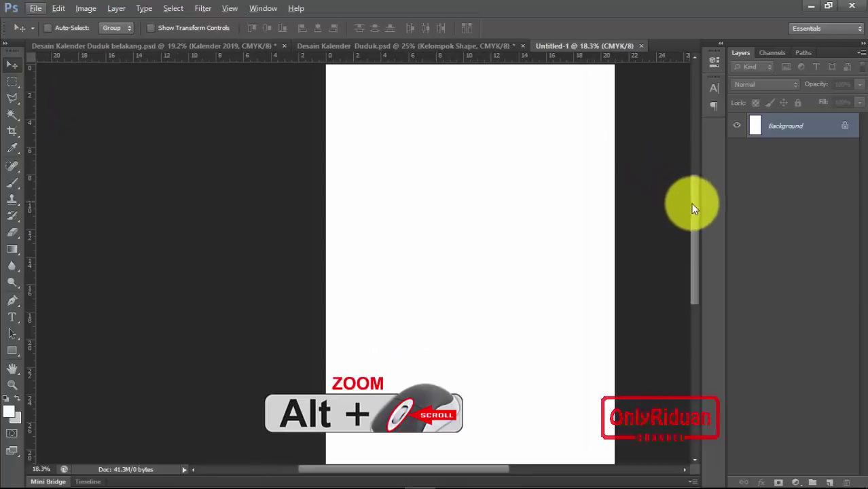
{"action": "scroll", "coordinate": [691, 197], "scroll_direction": "up", "scroll_amount": 2}
{"action": "scroll", "coordinate": [692, 183], "scroll_direction": "up", "scroll_amount": 3}
{"action": "scroll", "coordinate": [37, 153], "scroll_direction": "up", "scroll_amount": 1}
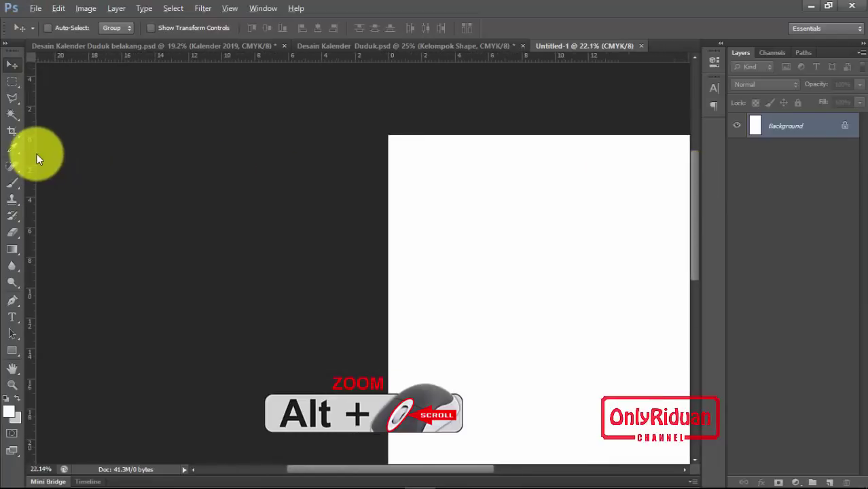
{"action": "scroll", "coordinate": [39, 162], "scroll_direction": "up", "scroll_amount": 2}
{"action": "scroll", "coordinate": [42, 170], "scroll_direction": "up", "scroll_amount": 1}
{"action": "scroll", "coordinate": [43, 171], "scroll_direction": "up", "scroll_amount": 1}
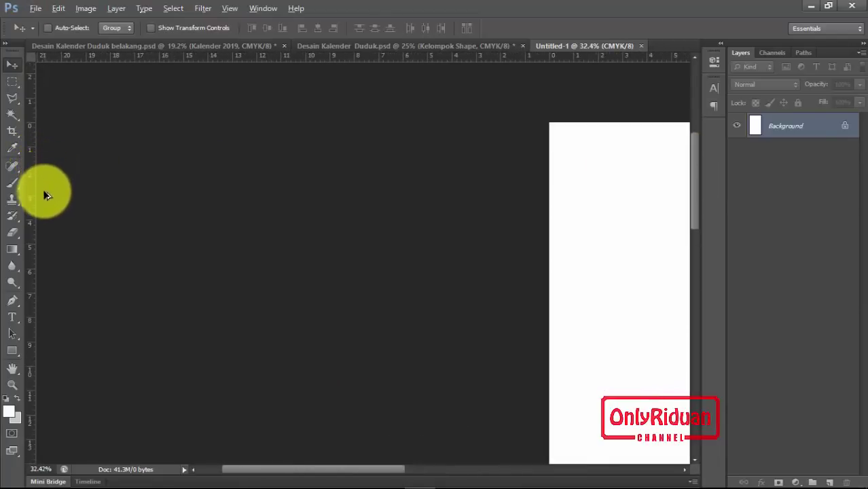
{"action": "key", "text": "alt"}
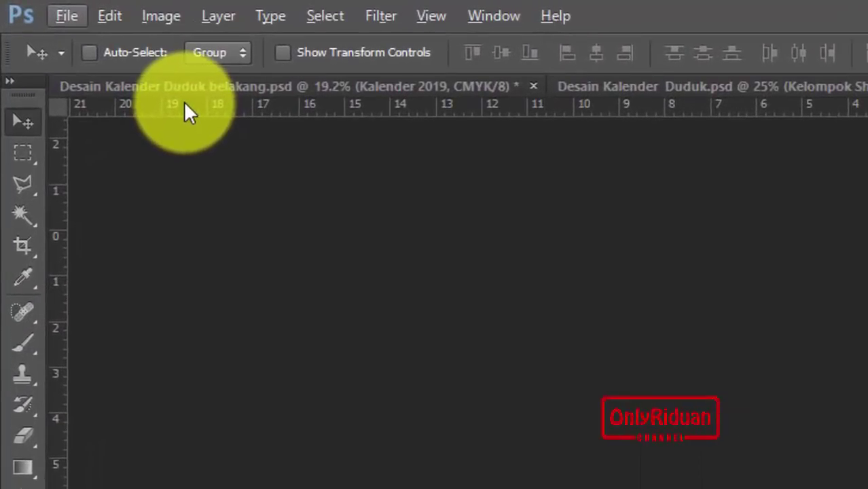
{"action": "left_click_drag", "start_coordinate": [184, 102], "coordinate": [84, 367]}
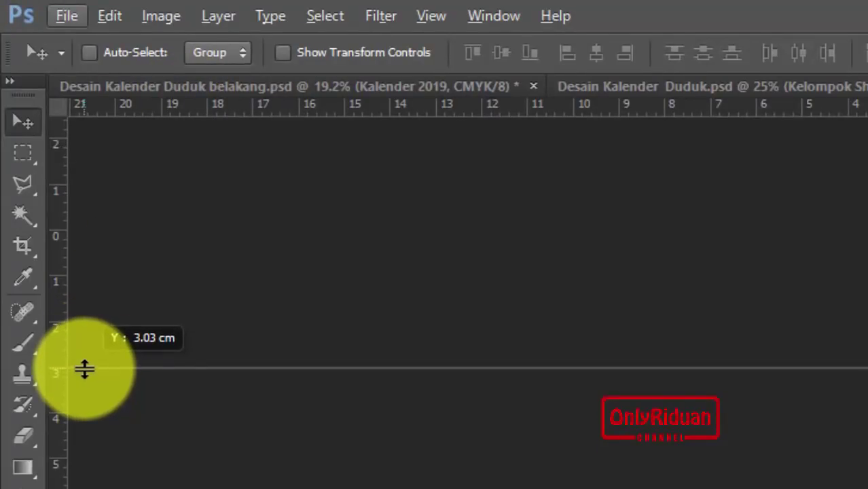
{"action": "left_click_drag", "start_coordinate": [84, 368], "coordinate": [84, 369]}
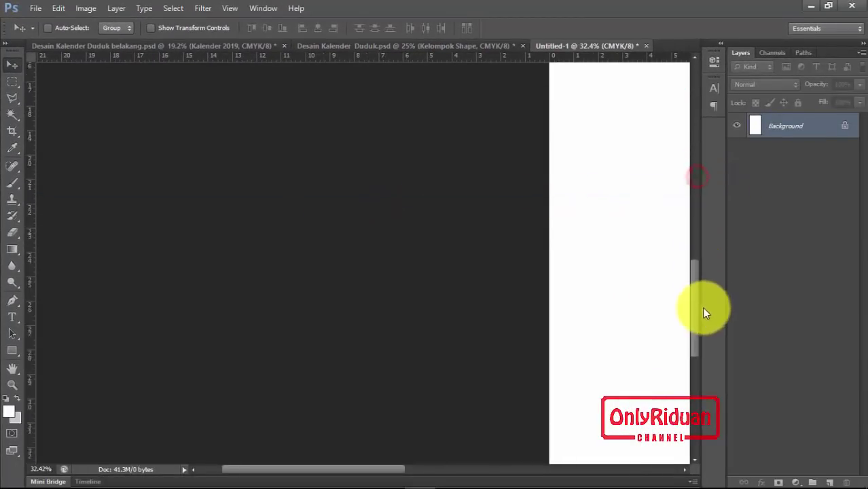
- Add two more horizontal guides near the bottom of the page
{"action": "left_click_drag", "start_coordinate": [698, 178], "coordinate": [707, 360]}
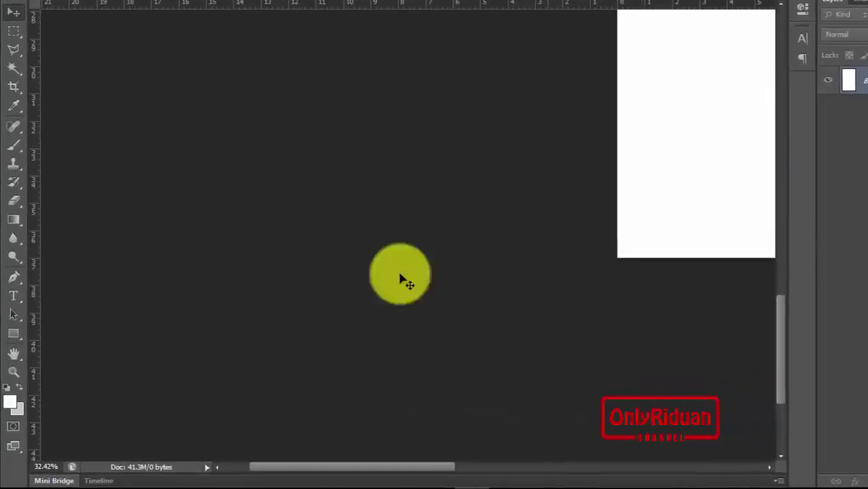
{"action": "left_click_drag", "start_coordinate": [85, 7], "coordinate": [72, 164]}
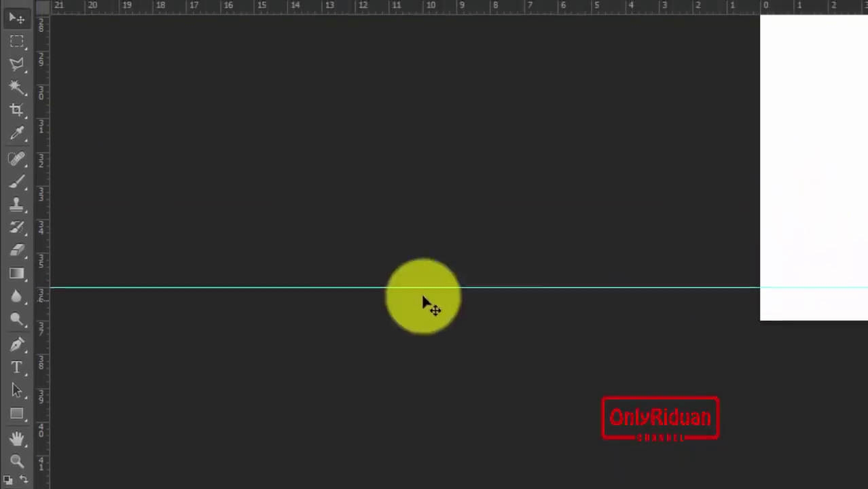
{"action": "mouse_move", "coordinate": [110, 27]}
{"action": "left_mouse_down"}
{"action": "mouse_move", "coordinate": [73, 256]}
{"action": "mouse_move", "coordinate": [76, 204]}
{"action": "left_mouse_up"}
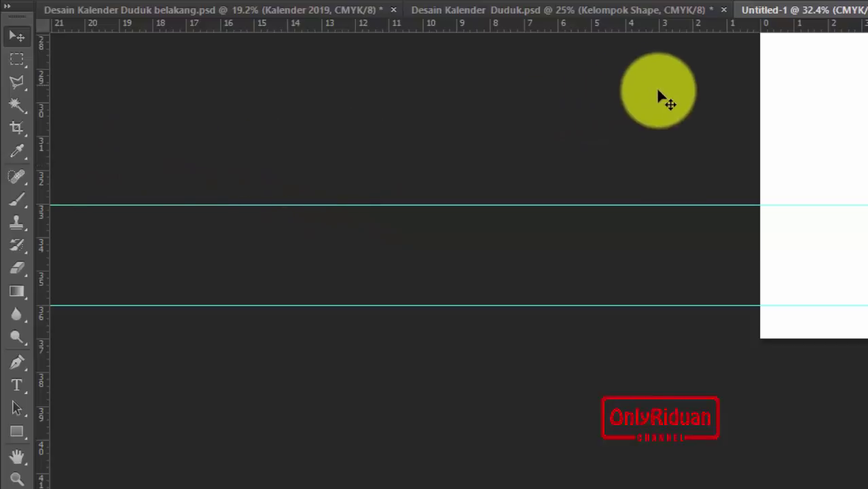
{"action": "scroll", "coordinate": [815, 95], "scroll_direction": "down", "scroll_amount": 1}
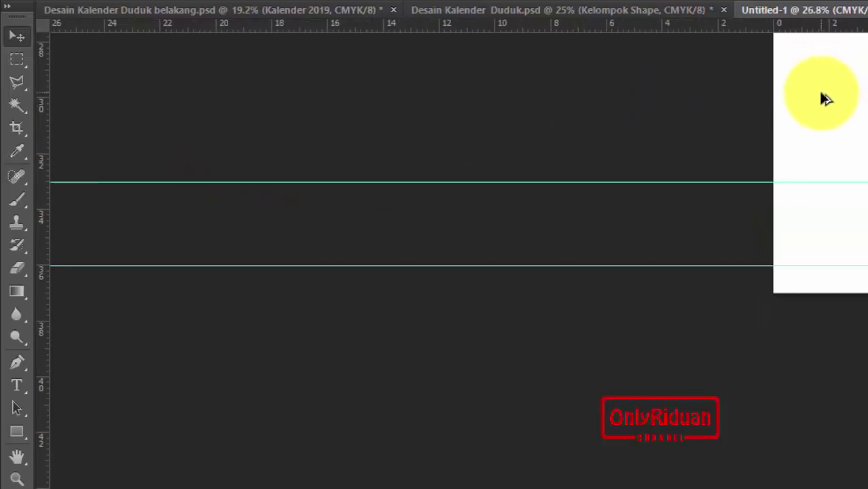
{"action": "scroll", "coordinate": [839, 105], "scroll_direction": "up", "scroll_amount": 2}
{"action": "scroll", "coordinate": [849, 118], "scroll_direction": "up", "scroll_amount": 1}
{"action": "scroll", "coordinate": [859, 163], "scroll_direction": "up", "scroll_amount": 1}
{"action": "scroll", "coordinate": [842, 217], "scroll_direction": "up", "scroll_amount": 2}
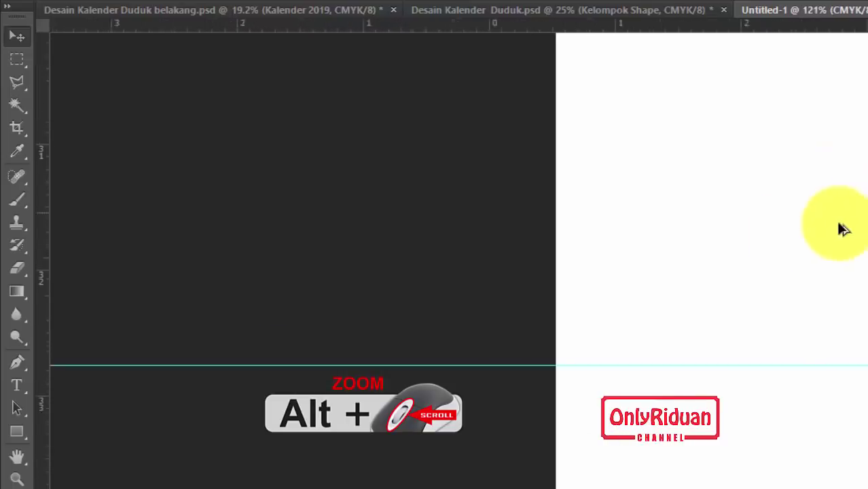
{"action": "scroll", "coordinate": [748, 231], "scroll_direction": "up", "scroll_amount": 1}
{"action": "scroll", "coordinate": [744, 231], "scroll_direction": "up", "scroll_amount": 1}
{"action": "scroll", "coordinate": [746, 232], "scroll_direction": "down", "scroll_amount": 1}
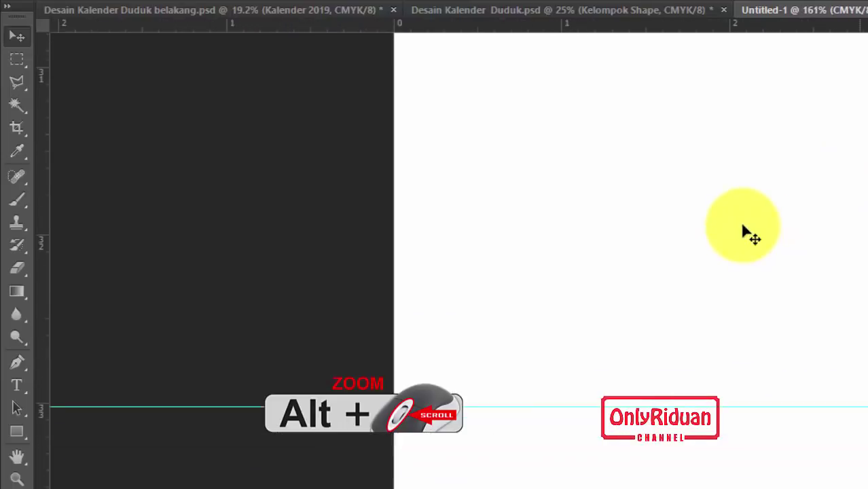
{"action": "scroll", "coordinate": [733, 228], "scroll_direction": "down", "scroll_amount": 1}
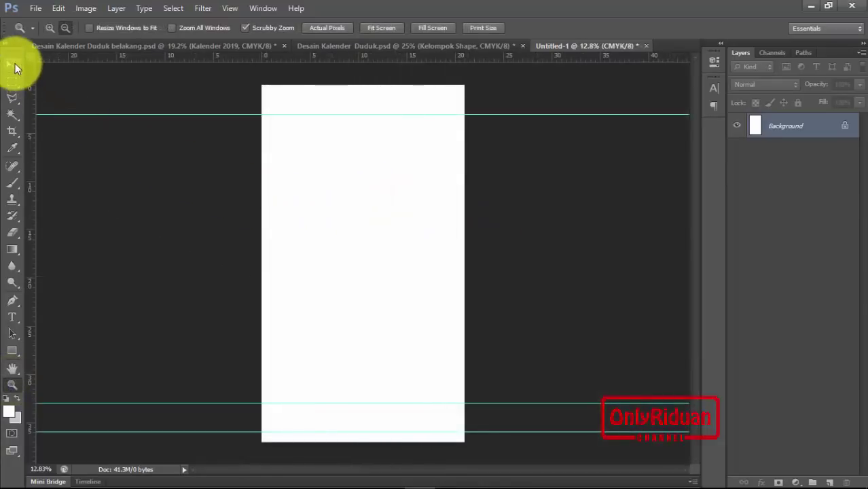
- Pick the Move tool and return to the Desain Kalender Duduk.psd document
{"action": "left_click", "coordinate": [13, 65]}
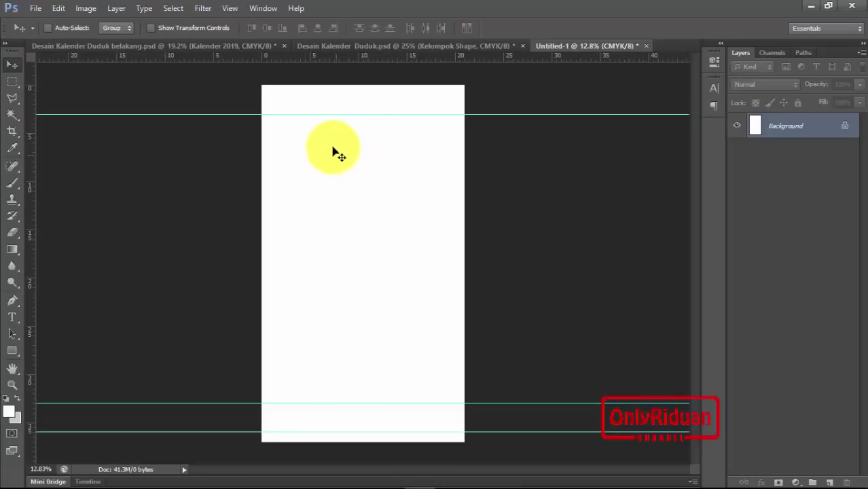
{"action": "left_click", "coordinate": [327, 46]}
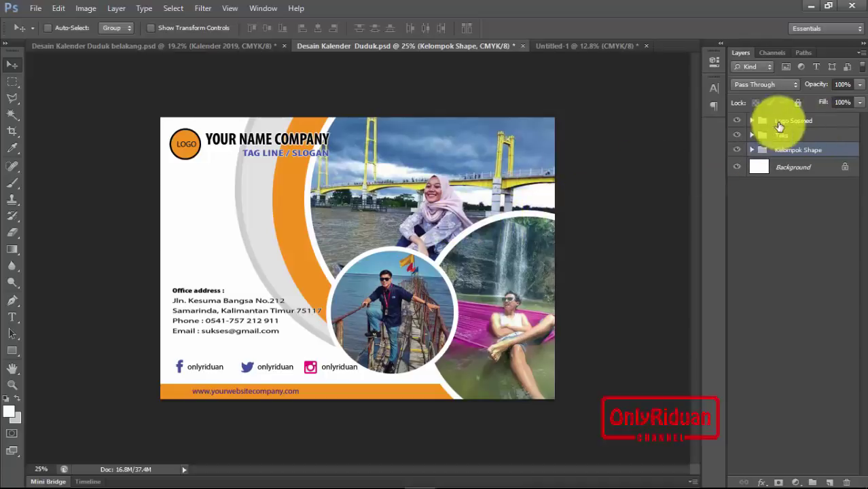
- Use Merge Visible to flatten the front design's groups into one Background layer
{"action": "left_click", "coordinate": [118, 8]}
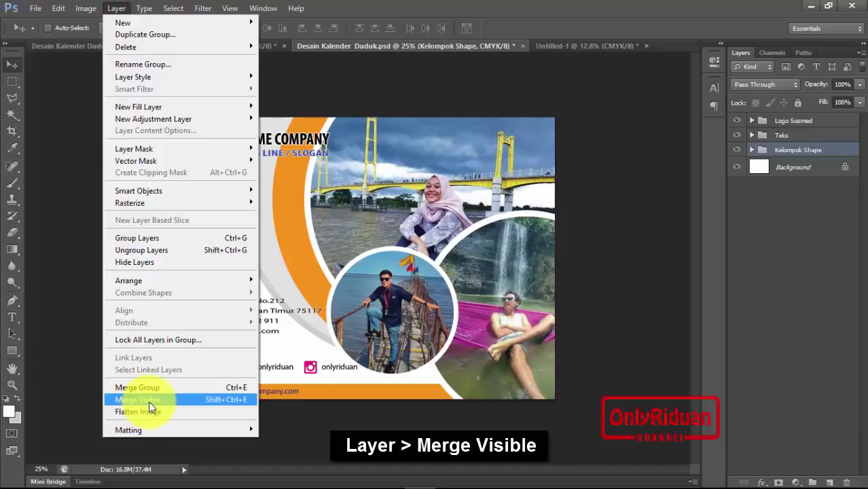
{"action": "left_click", "coordinate": [150, 401]}
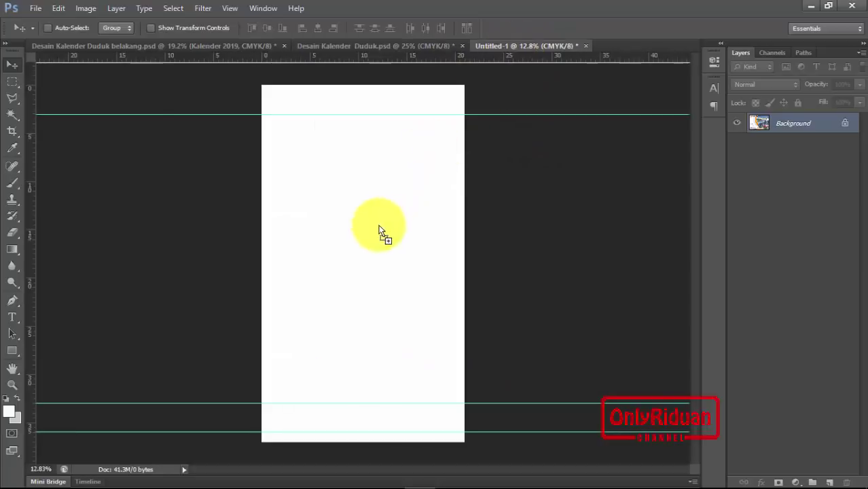
- Drop the merged front design into Untitled-1 as Layer 1, then switch to Desain Kalender Duduk belakang.psd
{"action": "mouse_move", "coordinate": [516, 48]}
{"action": "left_mouse_down"}
{"action": "mouse_move", "coordinate": [364, 260]}
{"action": "mouse_move", "coordinate": [299, 383]}
{"action": "left_mouse_up"}
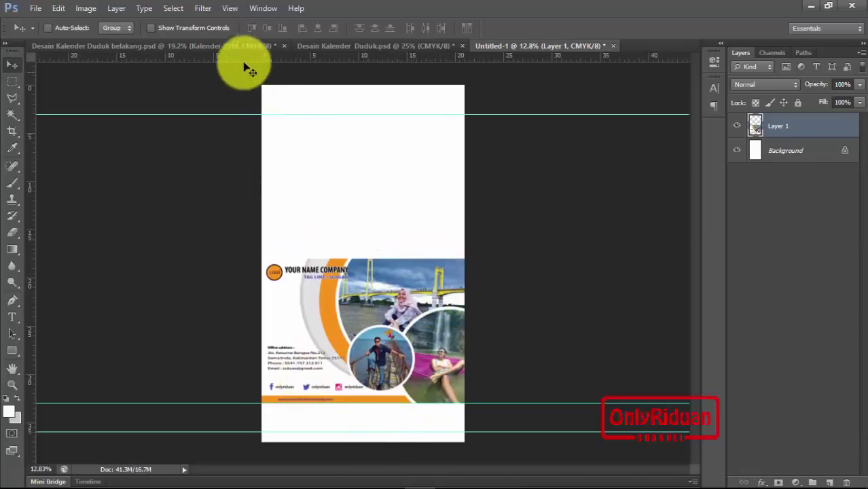
{"action": "left_click", "coordinate": [216, 46]}
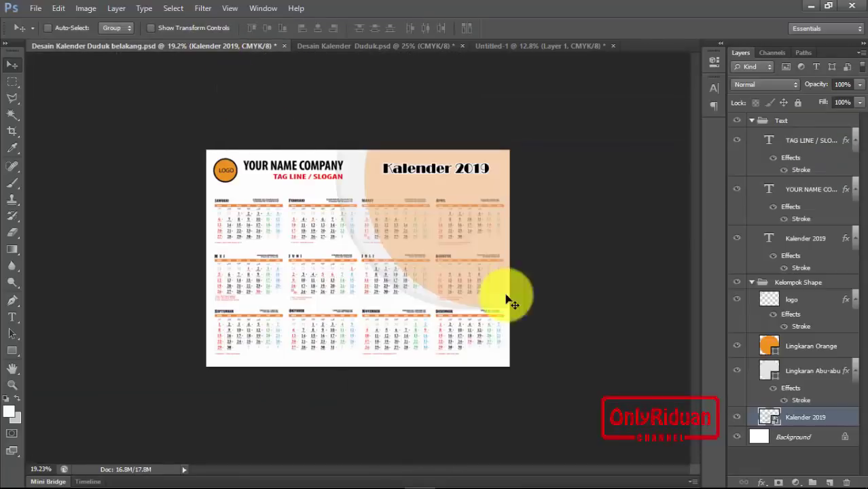
- Merge the back calendar's layers and place it as Layer 2 in Untitled-1's top section
{"action": "left_click", "coordinate": [751, 121]}
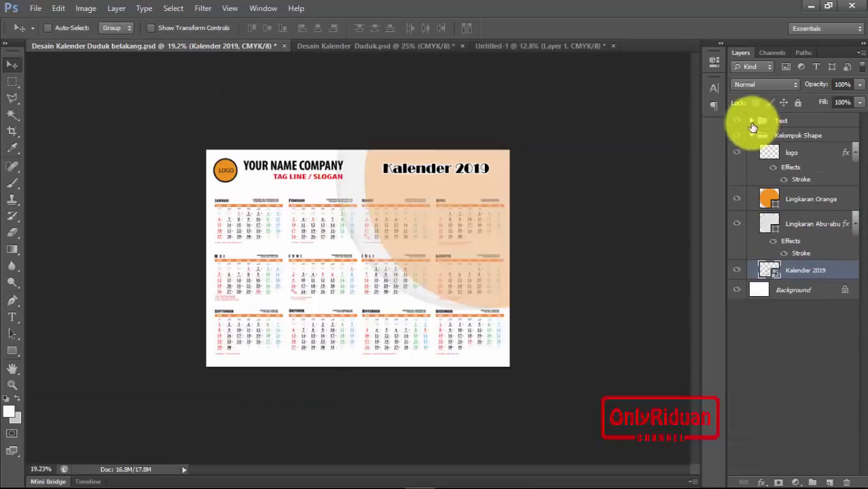
{"action": "left_click", "coordinate": [751, 135]}
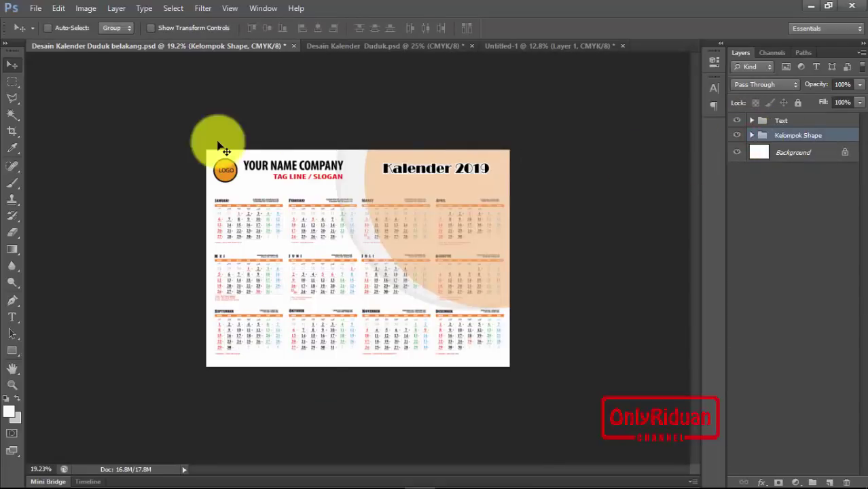
{"action": "left_click", "coordinate": [115, 8]}
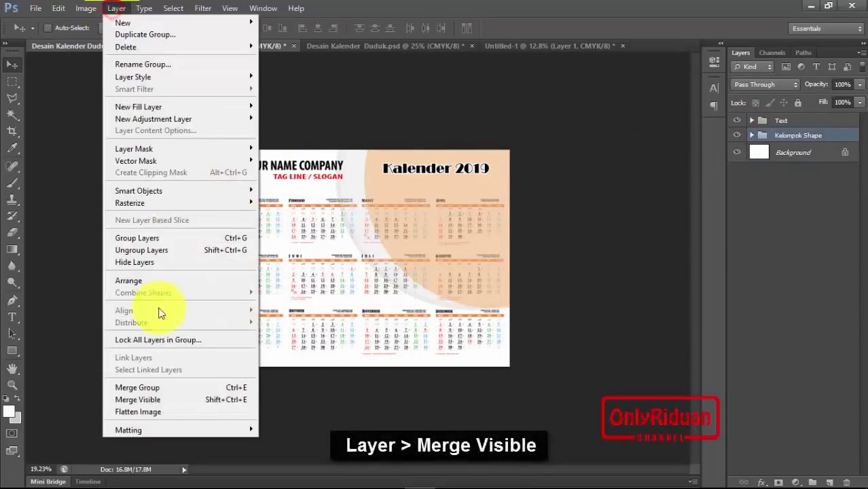
{"action": "left_click", "coordinate": [152, 402]}
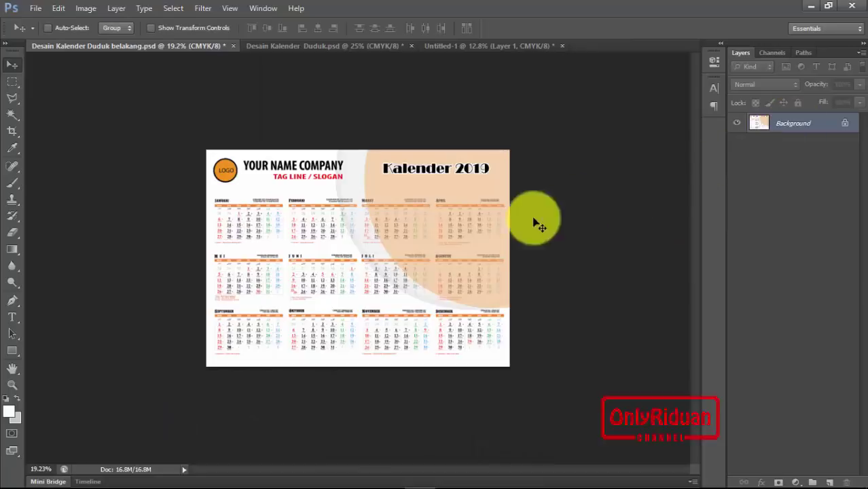
{"action": "mouse_move", "coordinate": [358, 249]}
{"action": "left_mouse_down"}
{"action": "mouse_move", "coordinate": [475, 49]}
{"action": "mouse_move", "coordinate": [392, 165]}
{"action": "mouse_move", "coordinate": [382, 162]}
{"action": "left_mouse_up"}
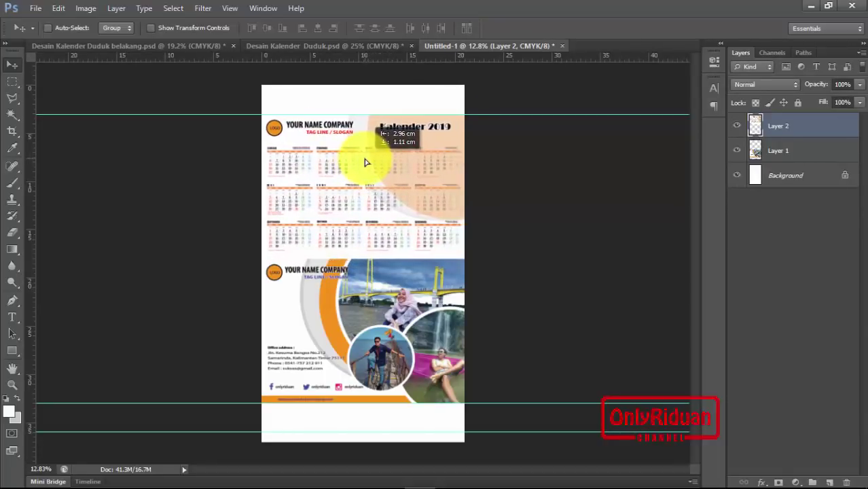
{"action": "left_click_drag", "start_coordinate": [381, 161], "coordinate": [367, 160]}
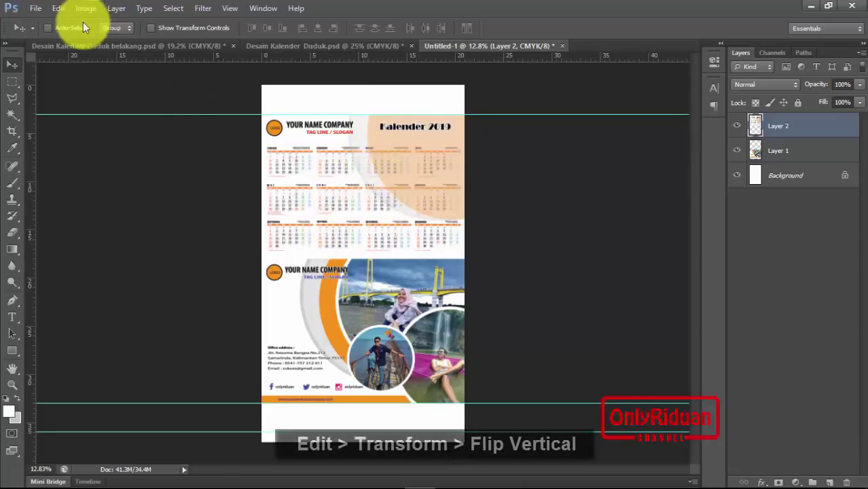
- Flip the back calendar Layer 2 both vertically and horizontally
{"action": "left_click", "coordinate": [58, 8]}
{"action": "mouse_move", "coordinate": [77, 256]}
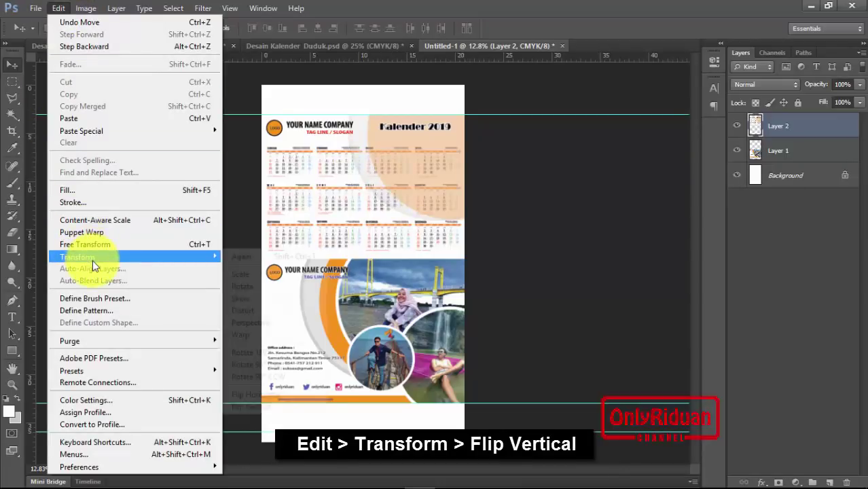
{"action": "left_click", "coordinate": [254, 406]}
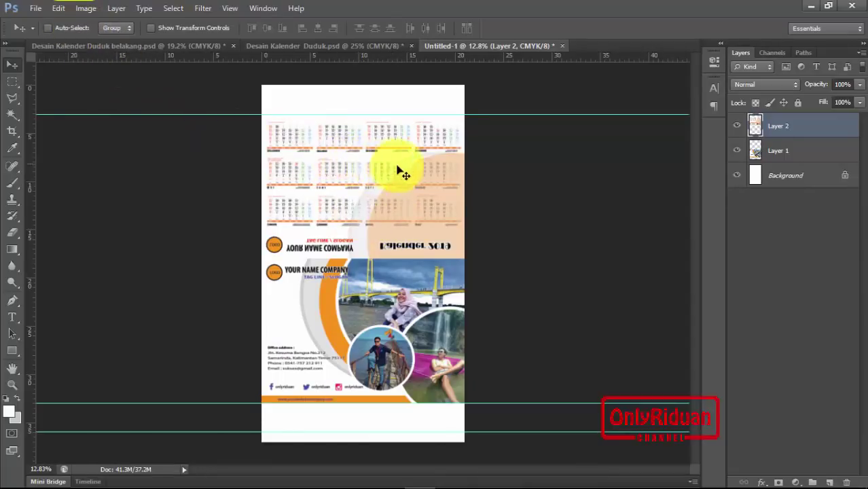
{"action": "left_click", "coordinate": [59, 8]}
{"action": "mouse_move", "coordinate": [77, 257]}
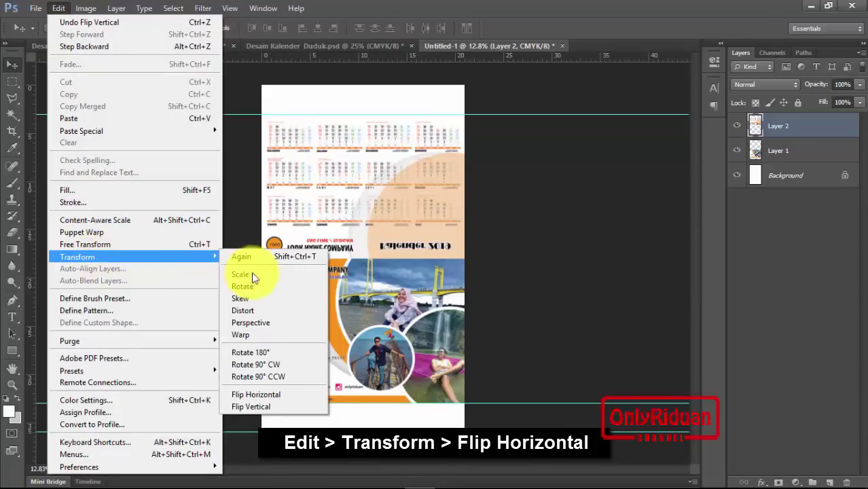
{"action": "left_click", "coordinate": [269, 394]}
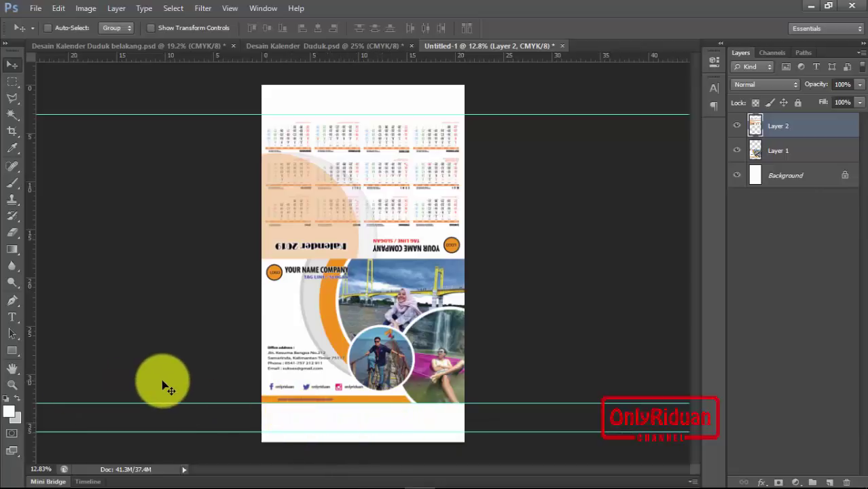
- Draw gray-filled rectangles for the 21 × 3 cm band between the bottom guides and the top band
{"action": "left_click", "coordinate": [14, 355]}
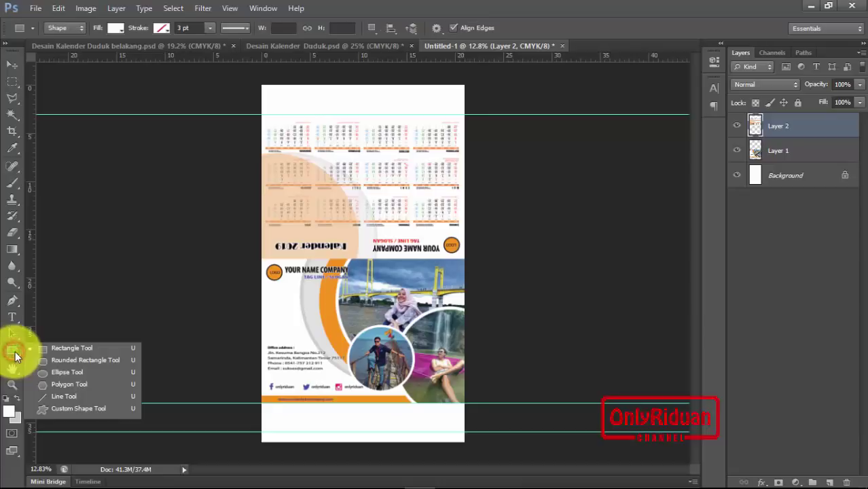
{"action": "left_click", "coordinate": [68, 346]}
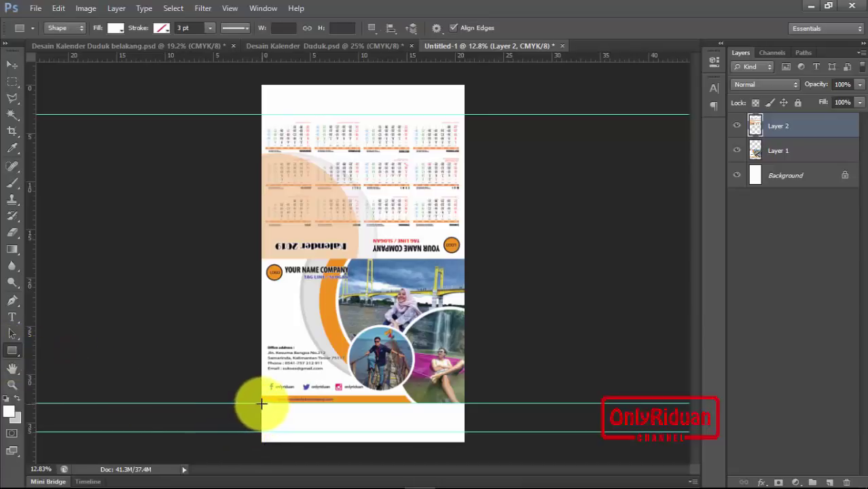
{"action": "left_click_drag", "start_coordinate": [261, 402], "coordinate": [464, 430]}
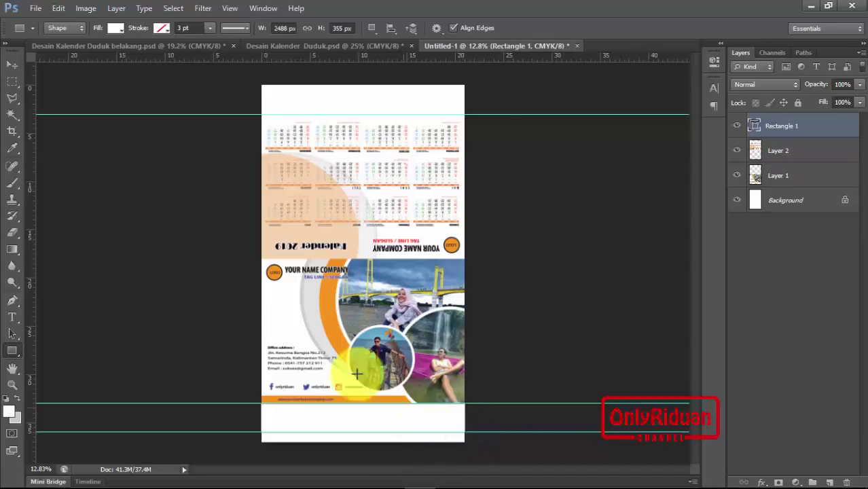
{"action": "left_click", "coordinate": [119, 31]}
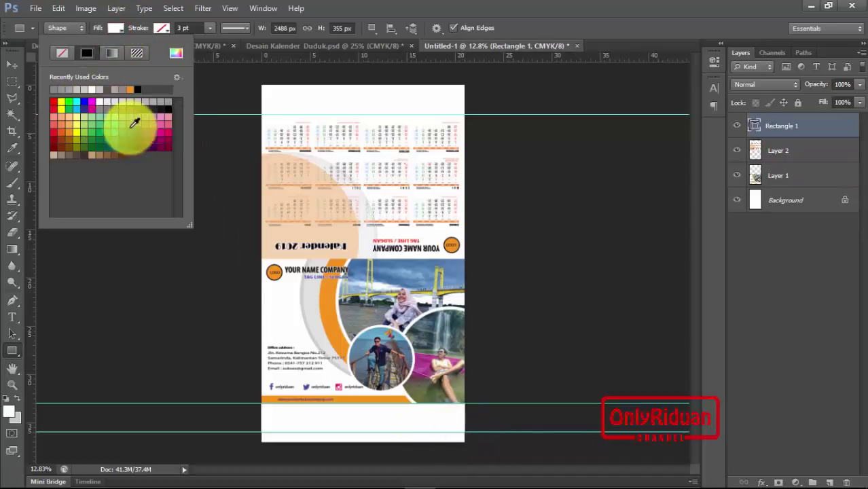
{"action": "left_click", "coordinate": [155, 99]}
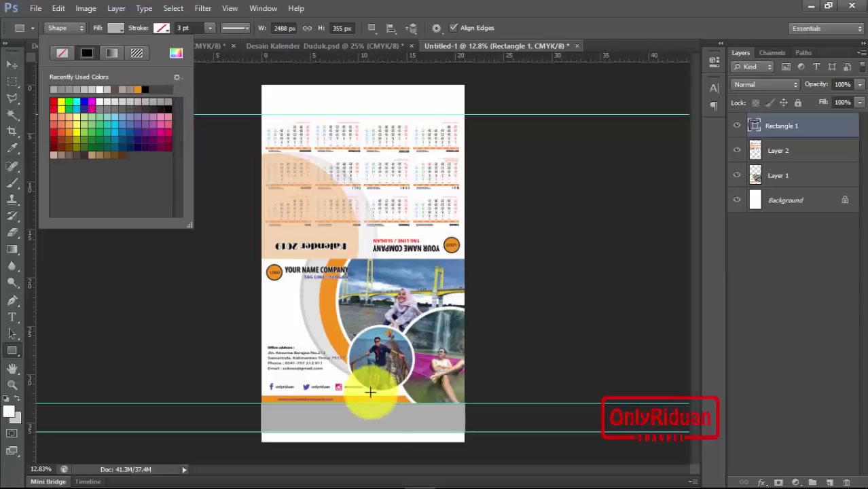
{"action": "left_click", "coordinate": [268, 132]}
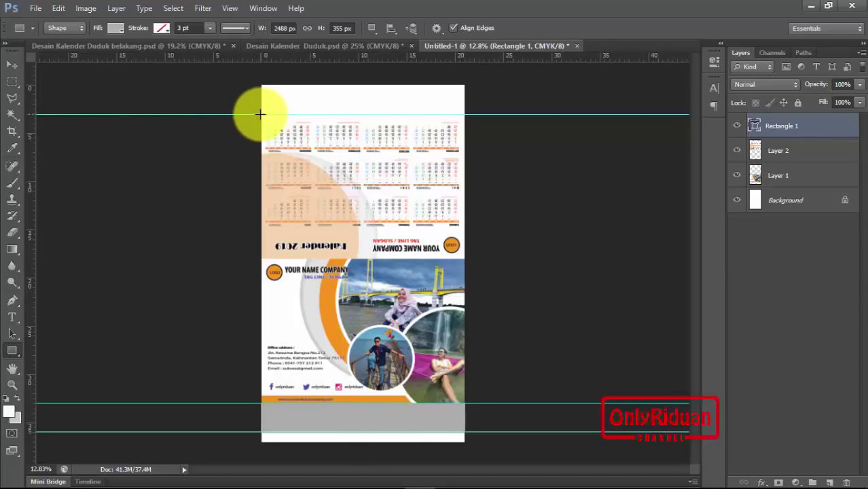
{"action": "left_click_drag", "start_coordinate": [262, 114], "coordinate": [464, 85]}
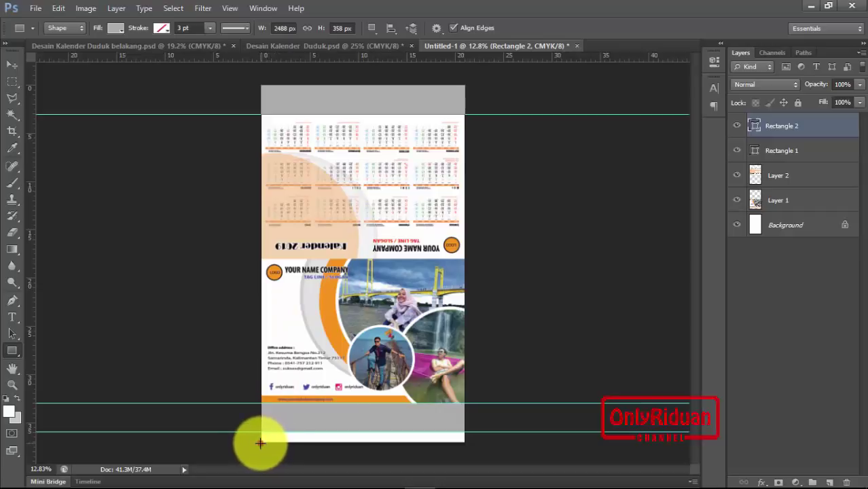
- Add a full-width darker gray rectangle along the bottom strip, then select Layer 2
{"action": "left_click_drag", "start_coordinate": [260, 443], "coordinate": [460, 436]}
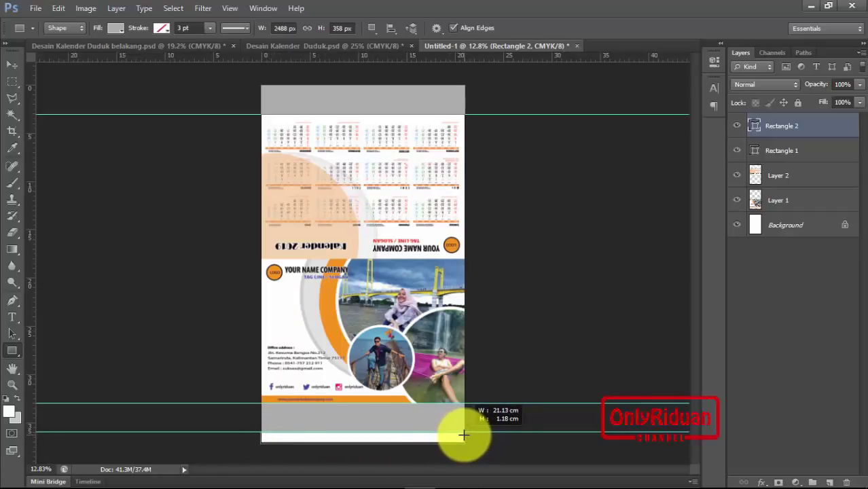
{"action": "left_click_drag", "start_coordinate": [463, 435], "coordinate": [464, 435]}
{"action": "left_click", "coordinate": [122, 30]}
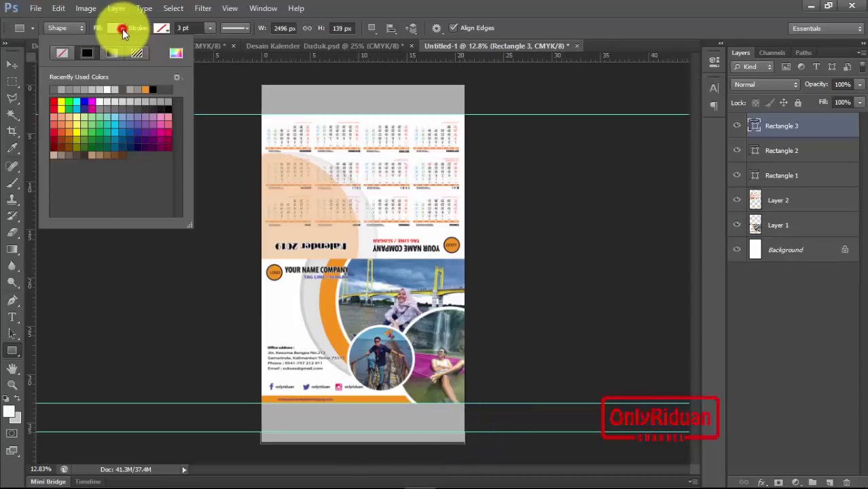
{"action": "left_click", "coordinate": [115, 110]}
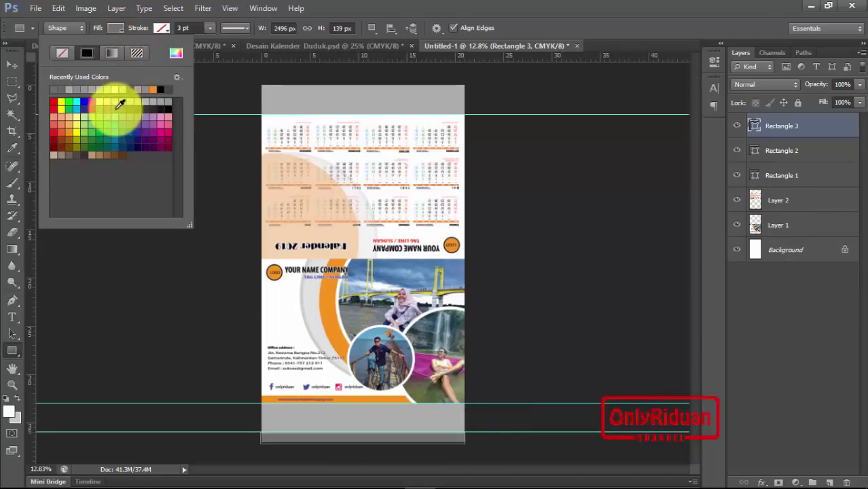
{"action": "left_click", "coordinate": [12, 65]}
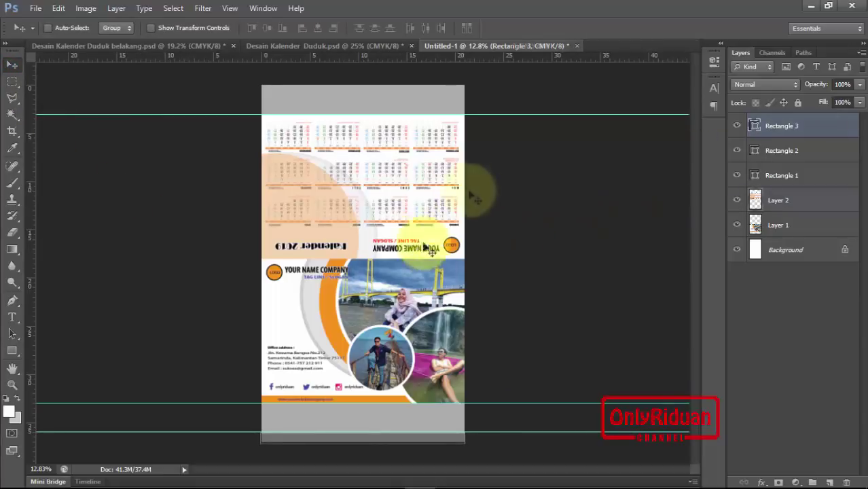
{"action": "left_click", "coordinate": [778, 201], "text": "ctrl"}
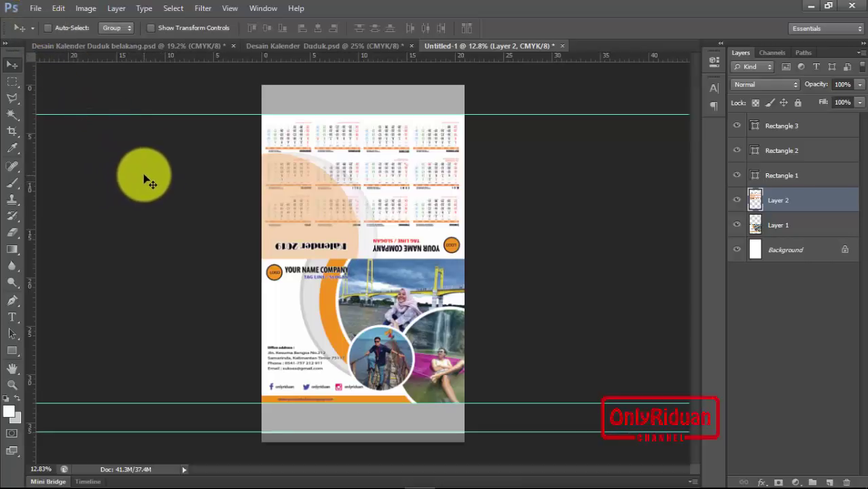
- Save the layout as JPEG 'Cetak Kalender Duduk 2019' in Pictures > CETAK KALENDER at Maximum quality
{"action": "left_click", "coordinate": [35, 8]}
{"action": "left_click", "coordinate": [53, 161]}
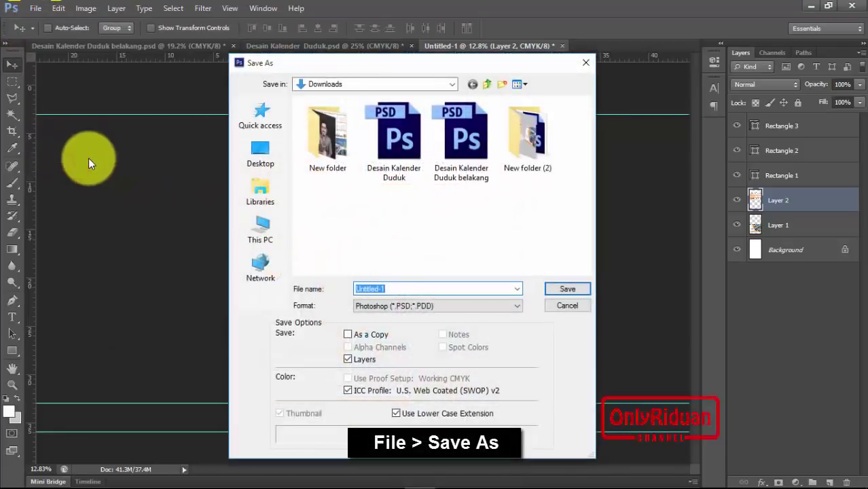
{"action": "left_click", "coordinate": [264, 189]}
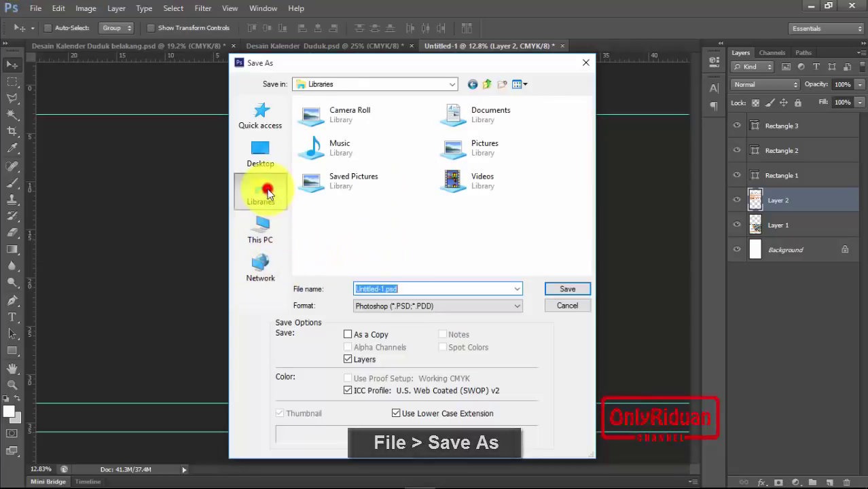
{"action": "double_click", "coordinate": [475, 149]}
{"action": "left_click", "coordinate": [530, 146]}
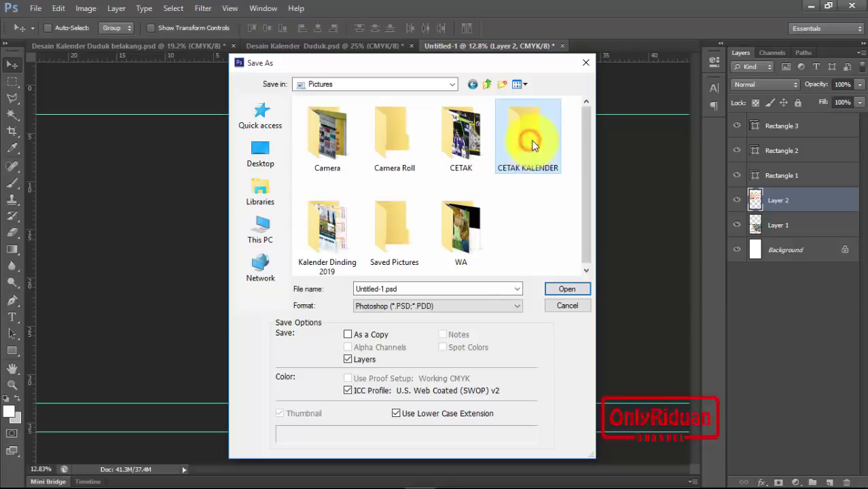
{"action": "double_click", "coordinate": [531, 144]}
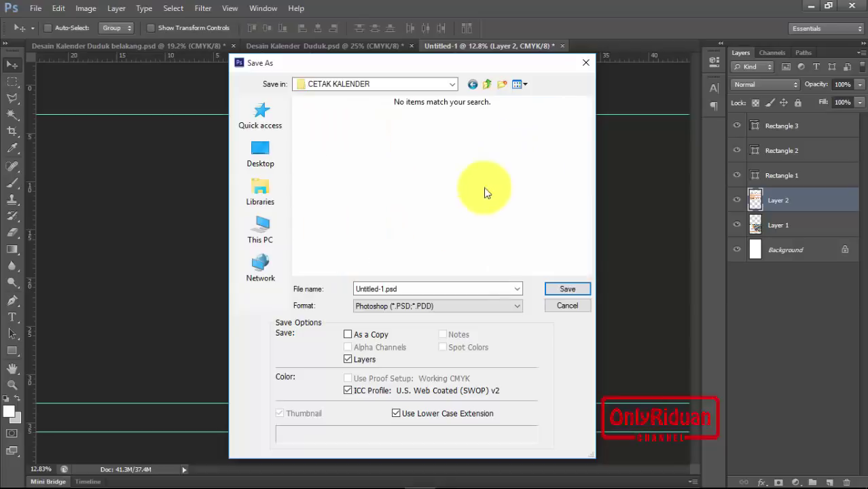
{"action": "left_click", "coordinate": [416, 306]}
{"action": "left_click", "coordinate": [407, 356]}
{"action": "type", "text": "Cetak Kalender Duduk 2019"}
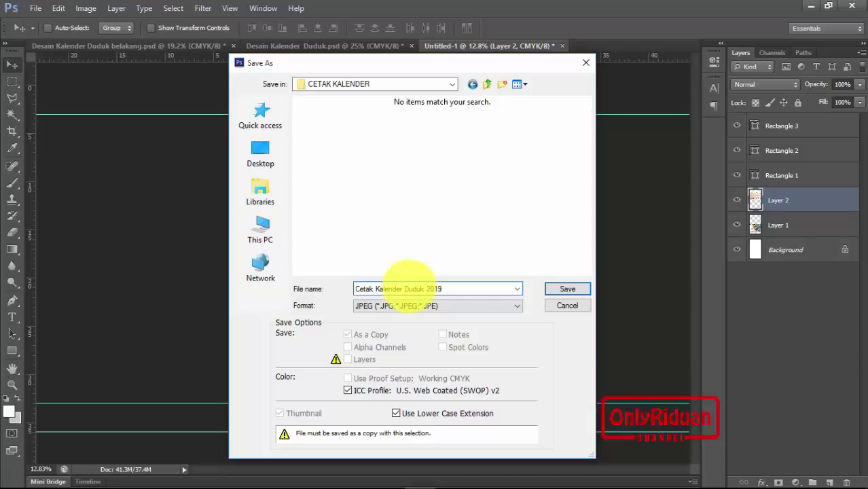
{"action": "left_click", "coordinate": [568, 289]}
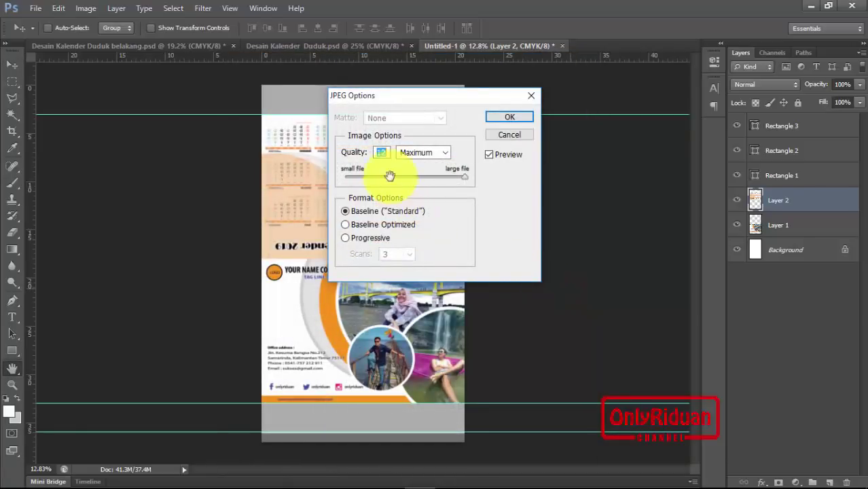
{"action": "left_click", "coordinate": [504, 120]}
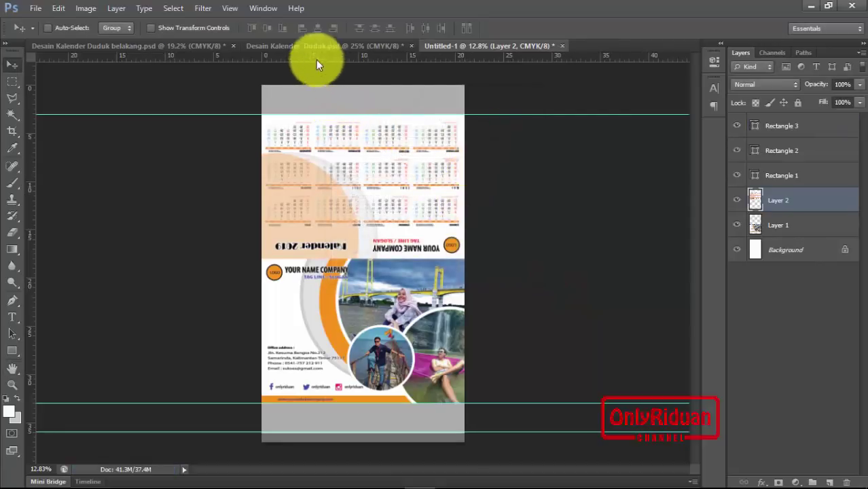
- Use History to revert both the back and front calendar designs to before Merge Visible
{"action": "left_click", "coordinate": [179, 48]}
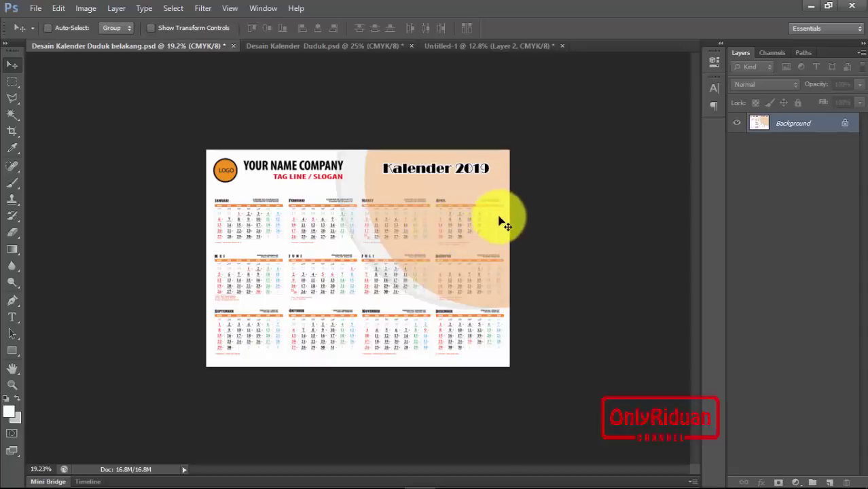
{"action": "left_click", "coordinate": [263, 8]}
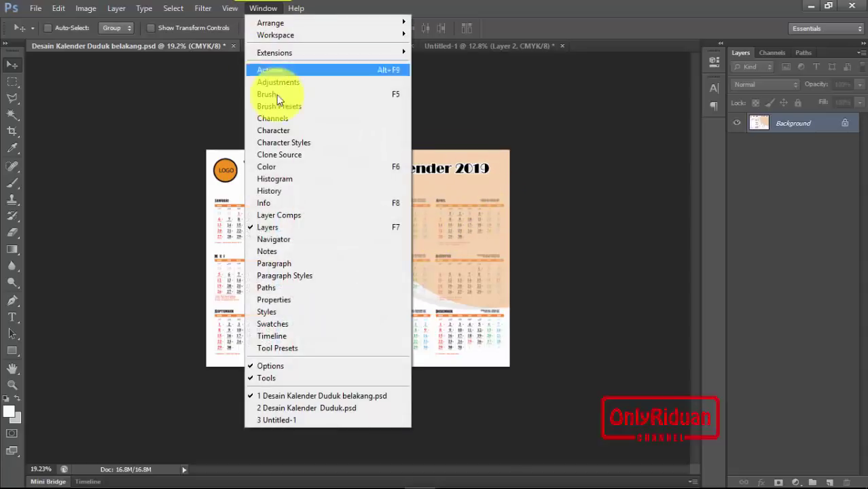
{"action": "left_click", "coordinate": [292, 188]}
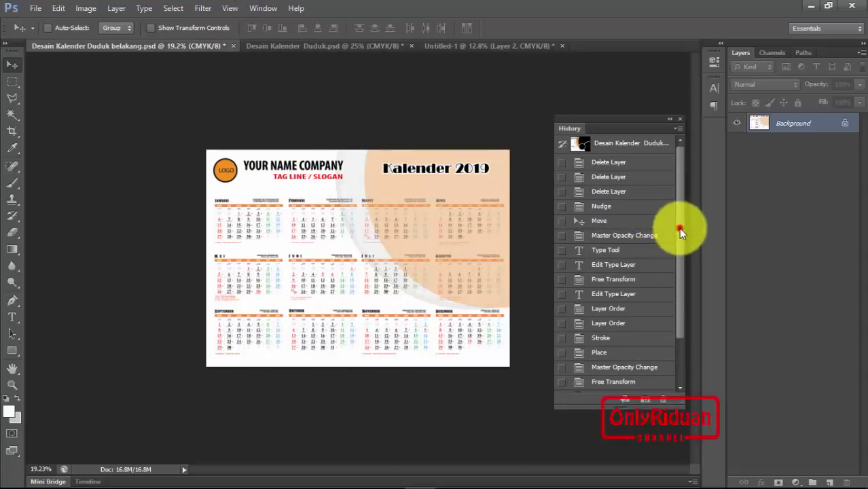
{"action": "left_click_drag", "start_coordinate": [679, 228], "coordinate": [682, 317]}
{"action": "left_click", "coordinate": [606, 371]}
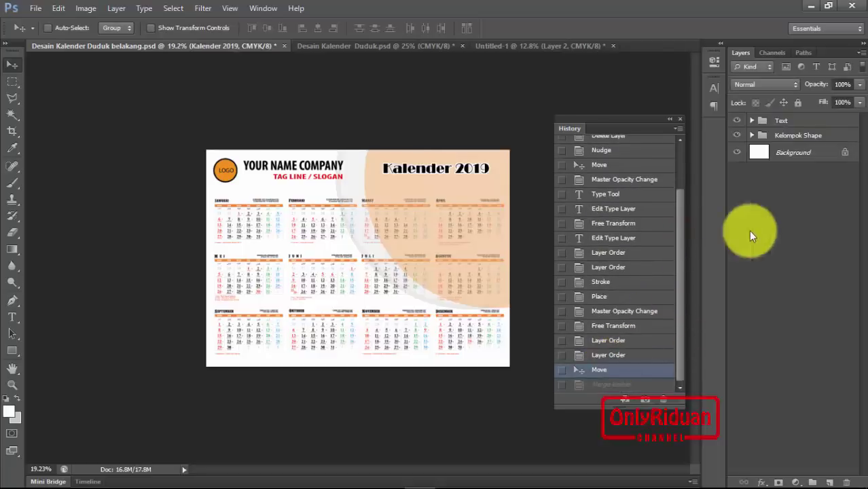
{"action": "left_click", "coordinate": [336, 46]}
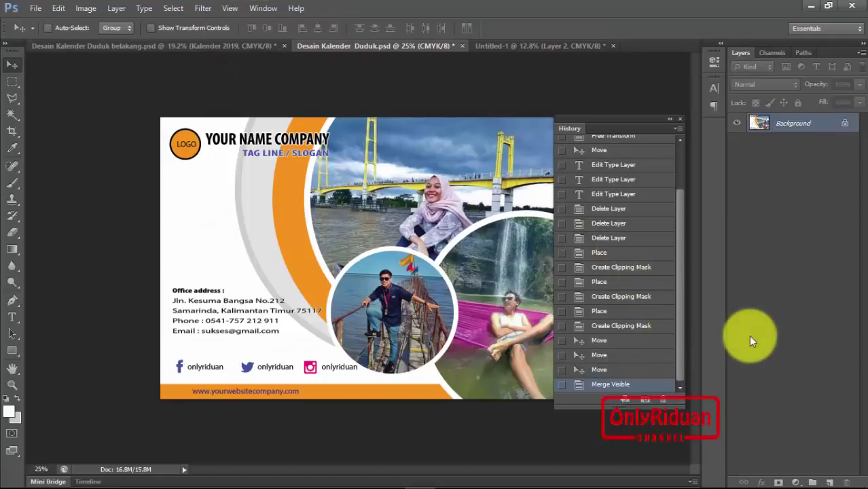
{"action": "left_click", "coordinate": [603, 370]}
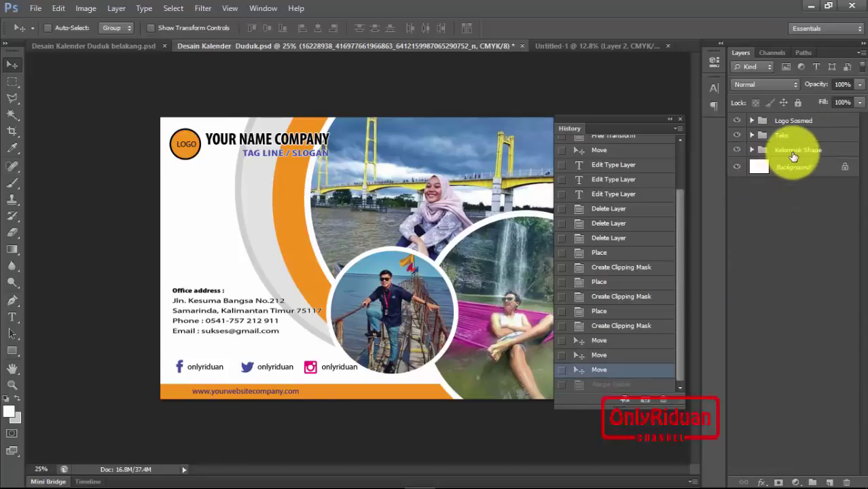
{"action": "left_click_drag", "start_coordinate": [615, 118], "coordinate": [644, 184]}
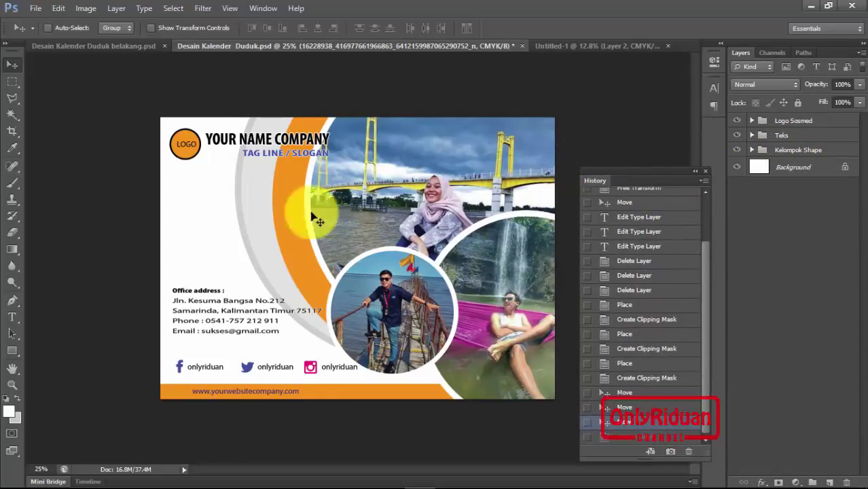
- Save the restored back calendar PSD and return to the front photo design
{"action": "left_click", "coordinate": [34, 8]}
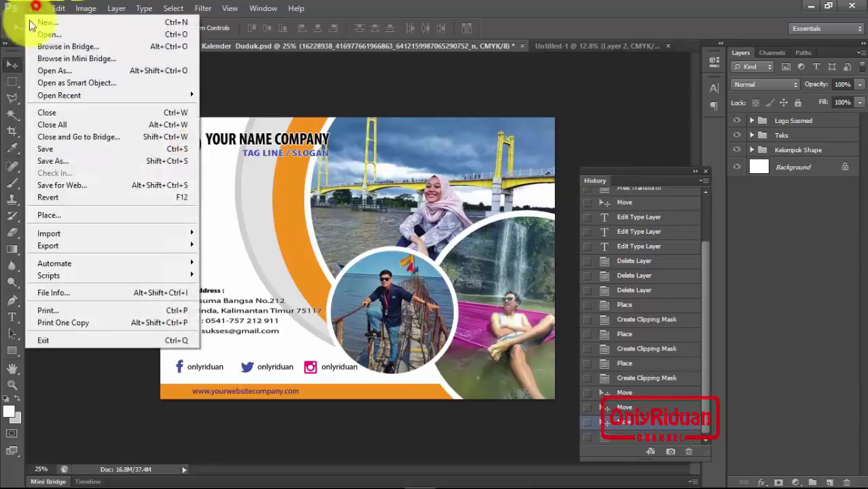
{"action": "left_click", "coordinate": [47, 166]}
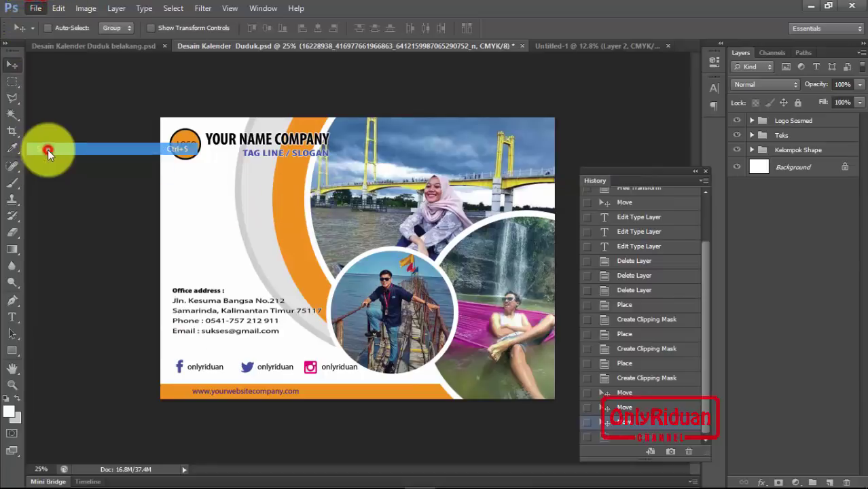
{"action": "left_click", "coordinate": [135, 46]}
{"action": "left_click", "coordinate": [33, 8]}
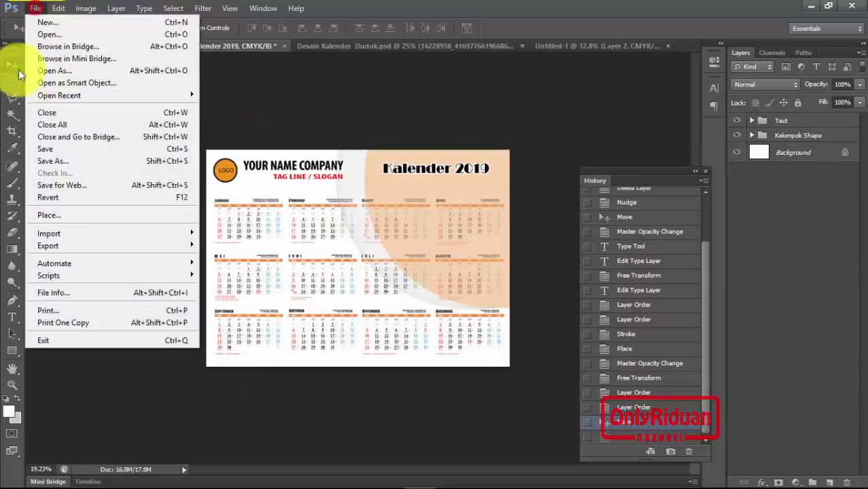
{"action": "left_click", "coordinate": [48, 148]}
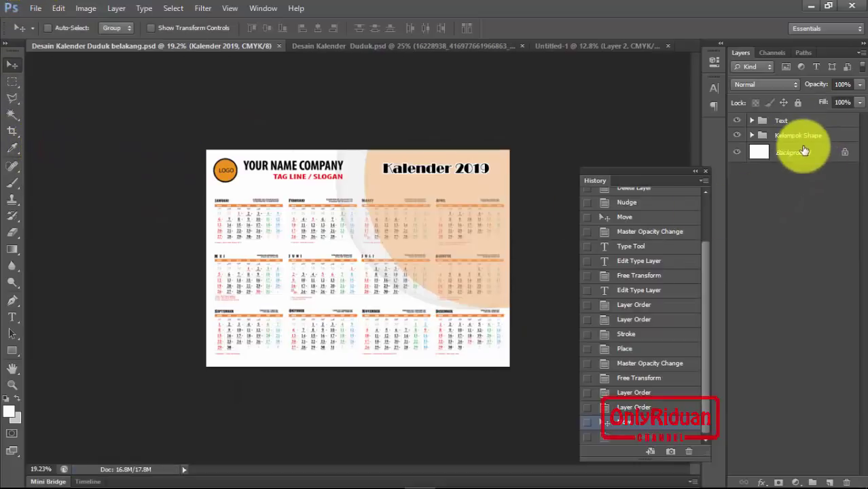
{"action": "key", "text": "ctrl+Tab"}
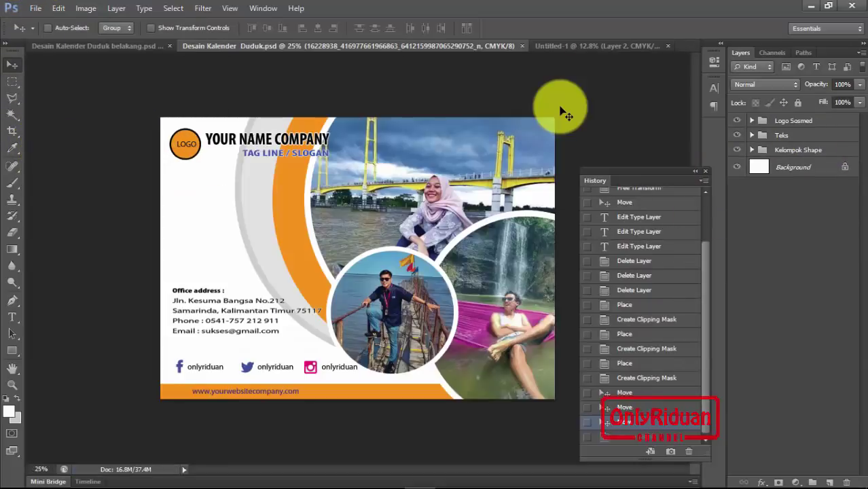